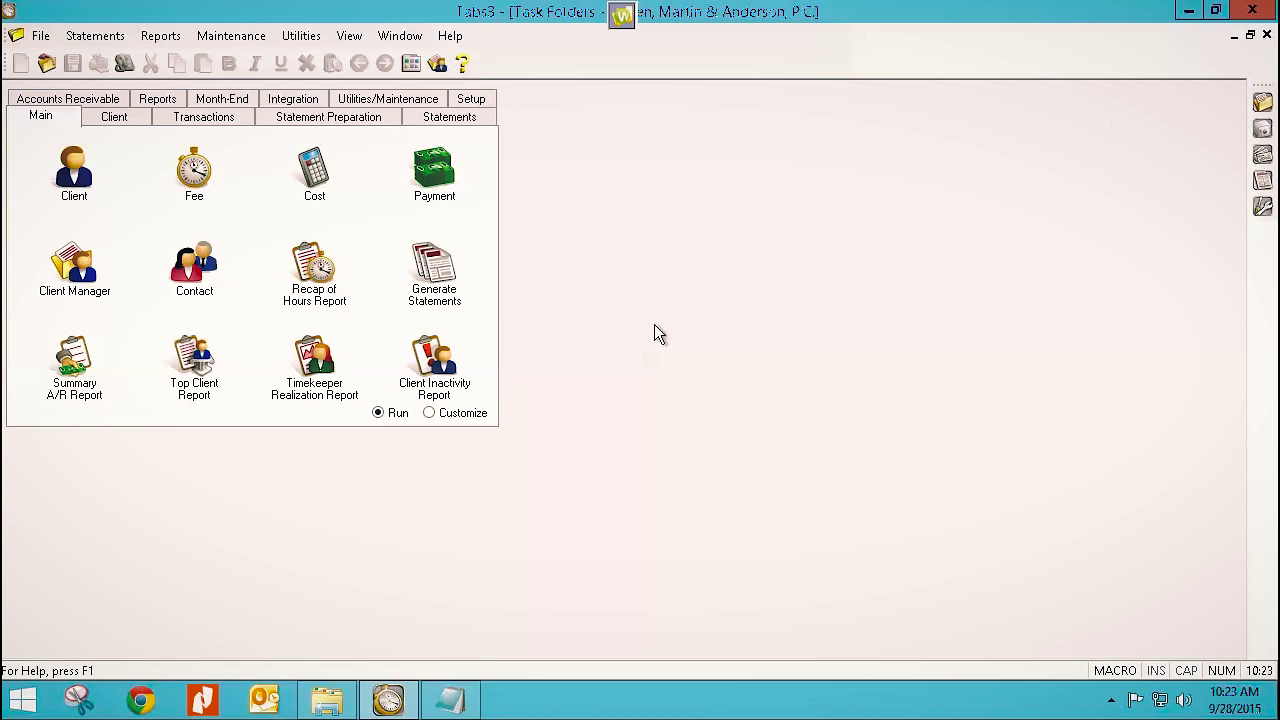
Bring up client 851.00 (Split Fee Billing) and check it in the Client Lookup list.
{"action": "left_click", "coordinate": [72, 185]}
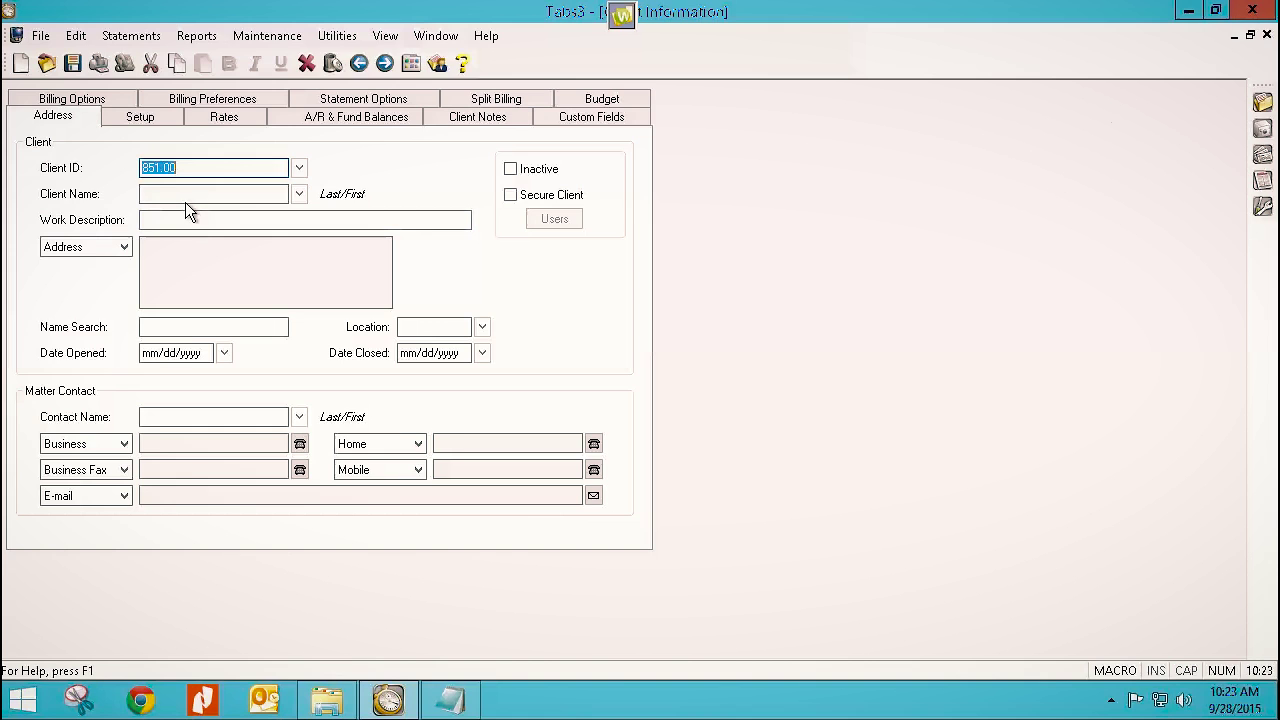
{"action": "key", "text": "Tab"}
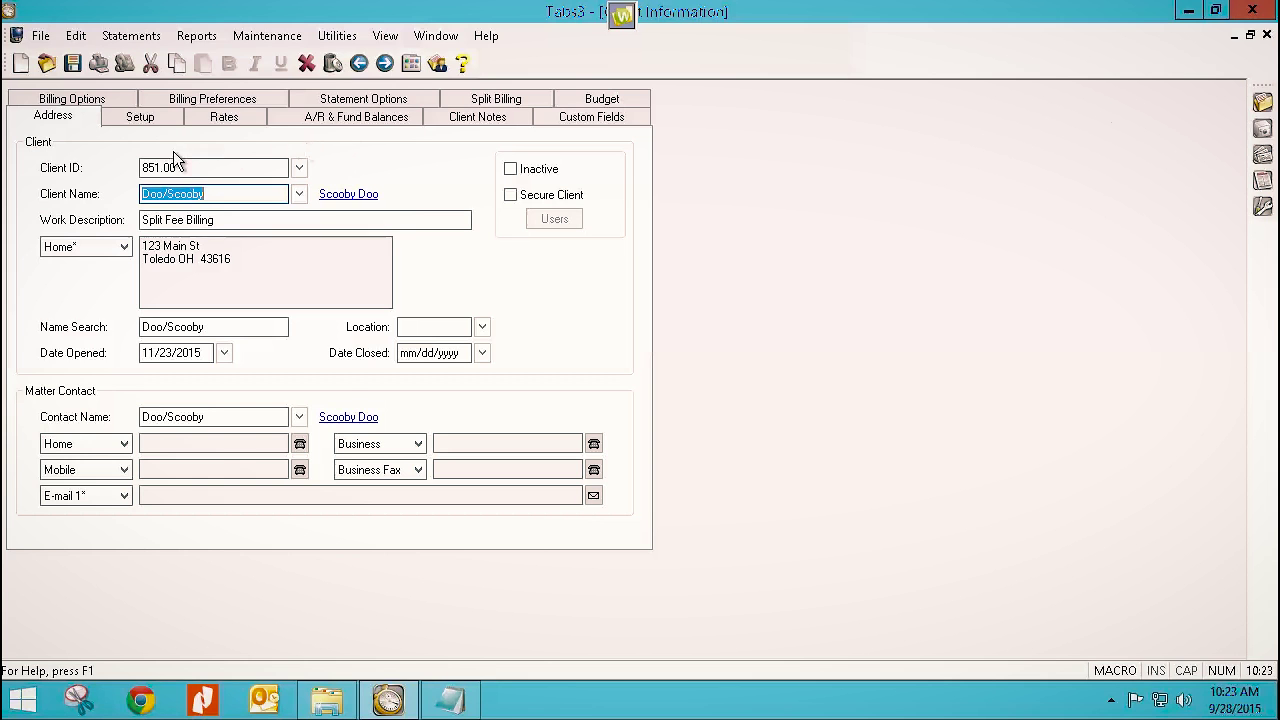
{"action": "left_click", "coordinate": [211, 166]}
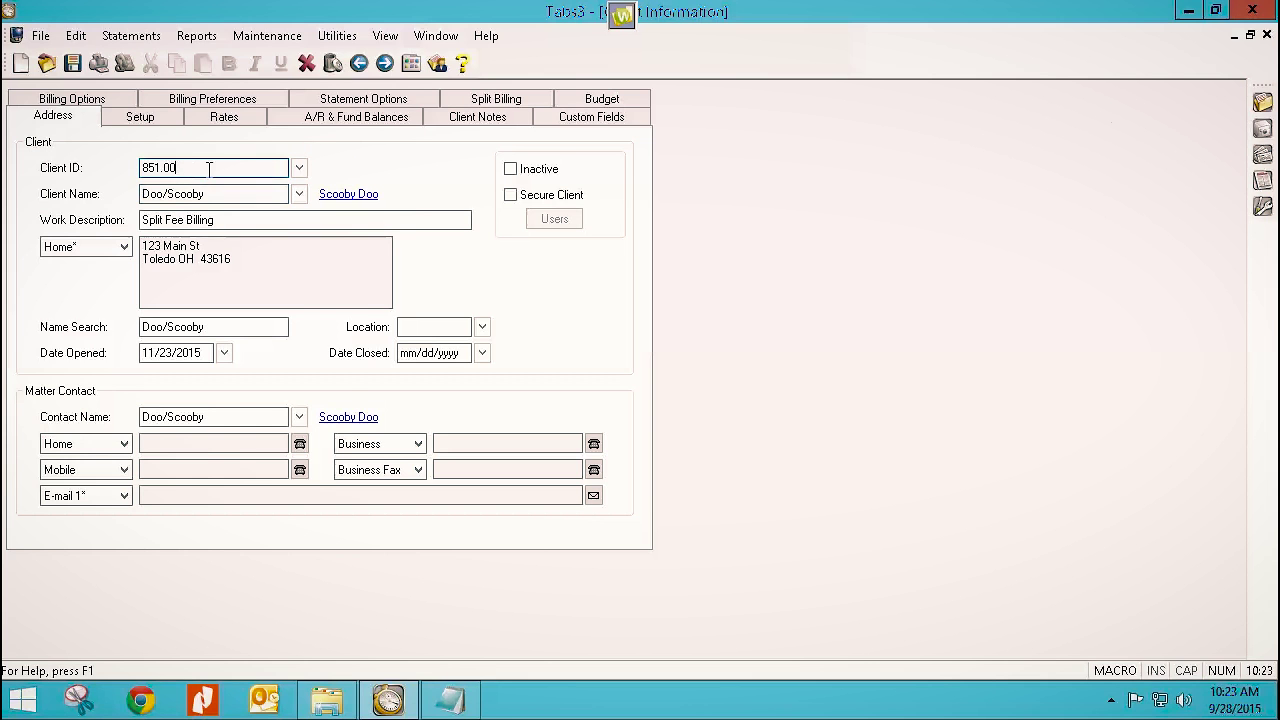
{"action": "left_click", "coordinate": [299, 169]}
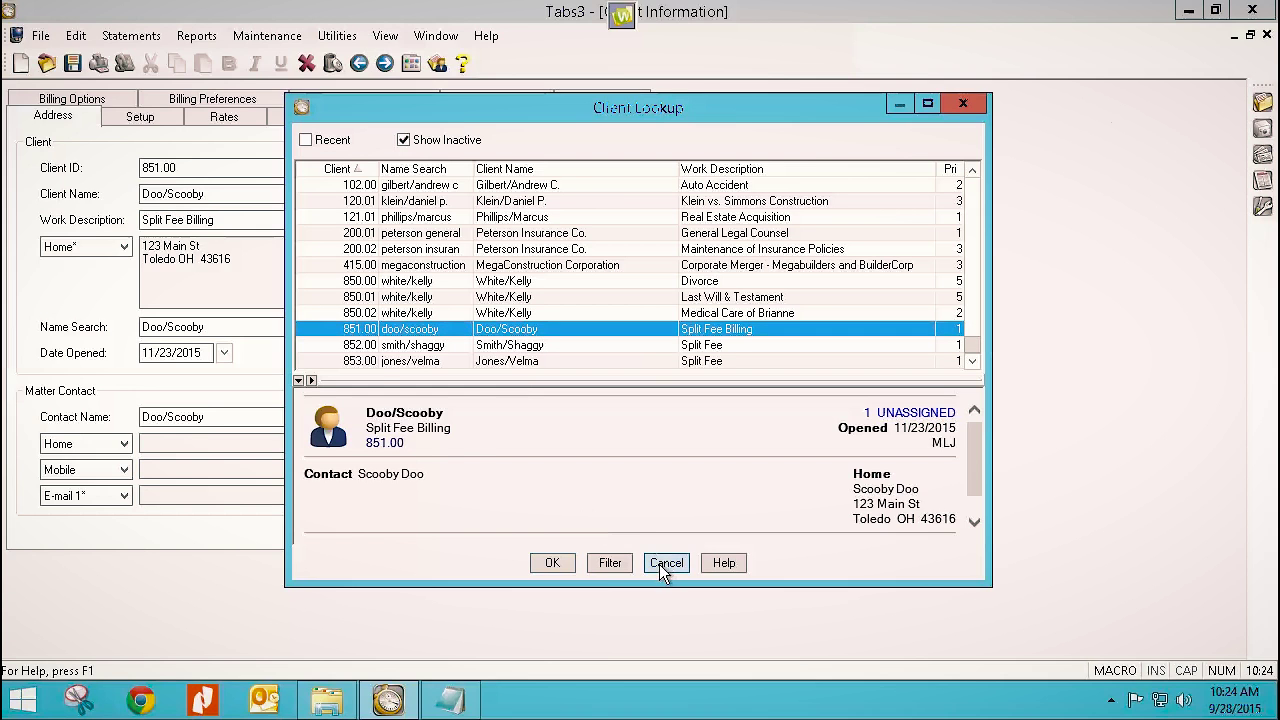
{"action": "left_click", "coordinate": [556, 562]}
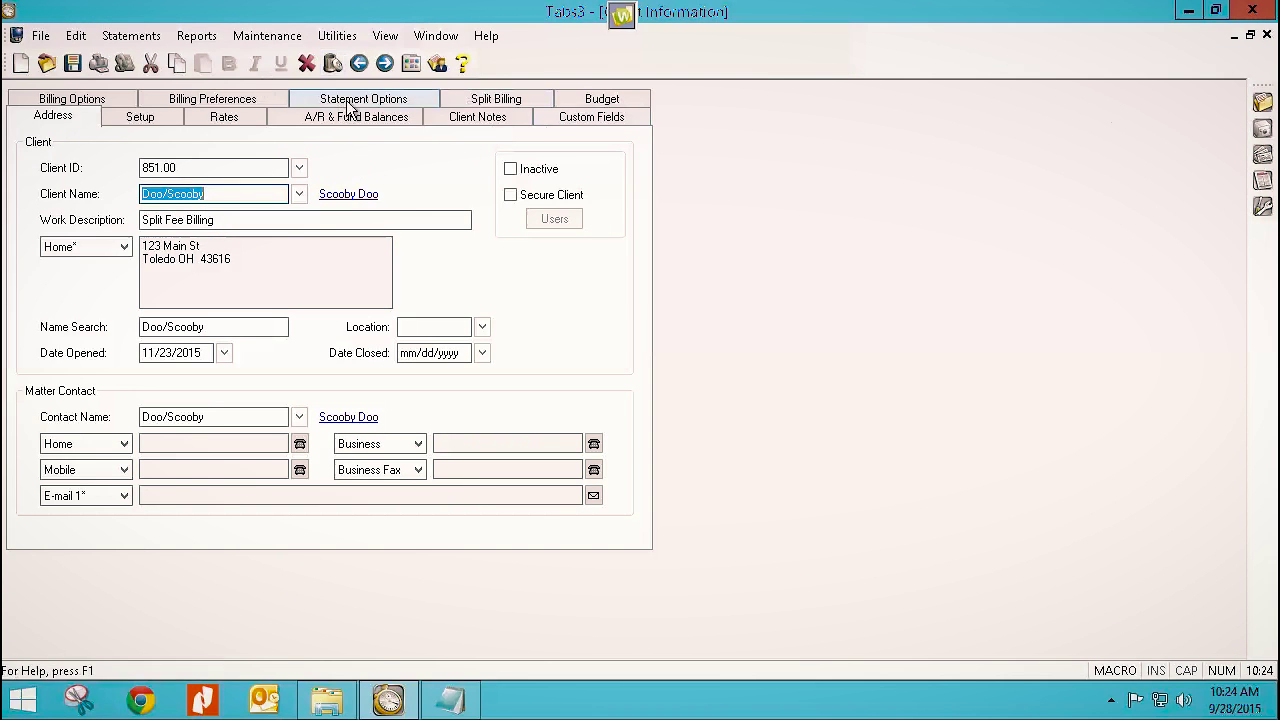
On the Split Billing tab, delete all three existing split entries for client 851.00.
{"action": "left_click", "coordinate": [490, 104]}
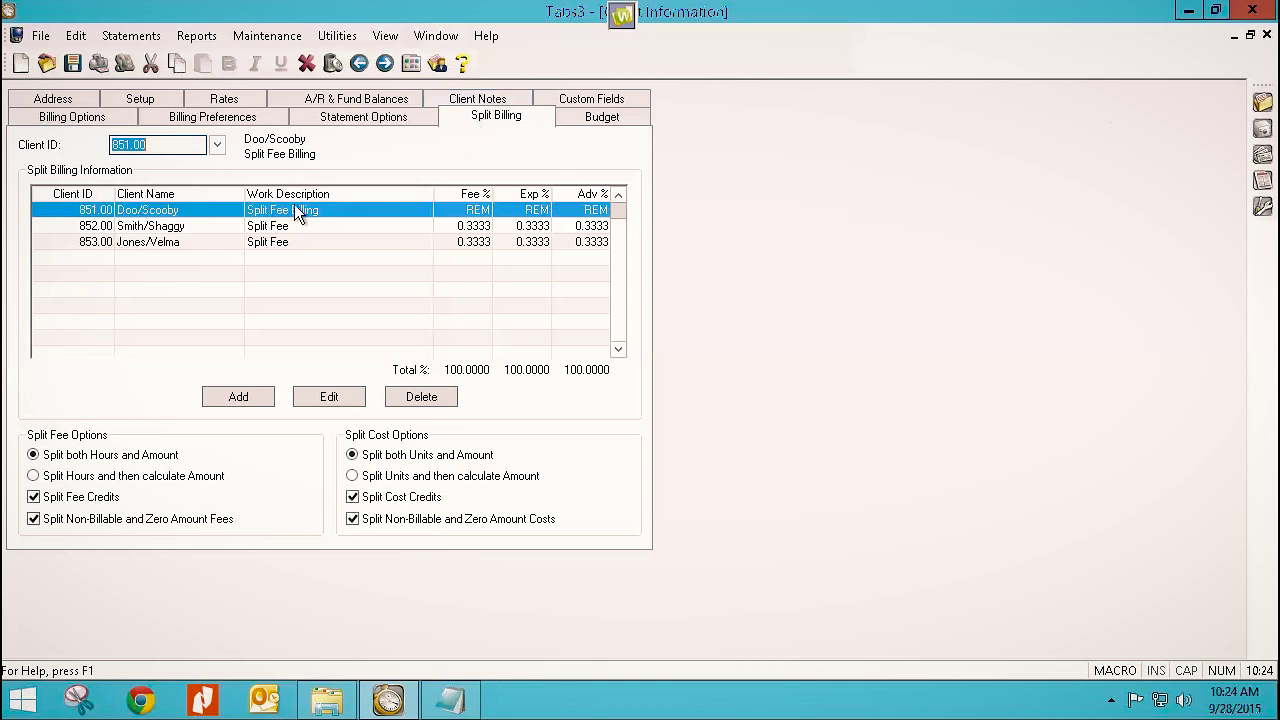
{"action": "left_click", "coordinate": [421, 400]}
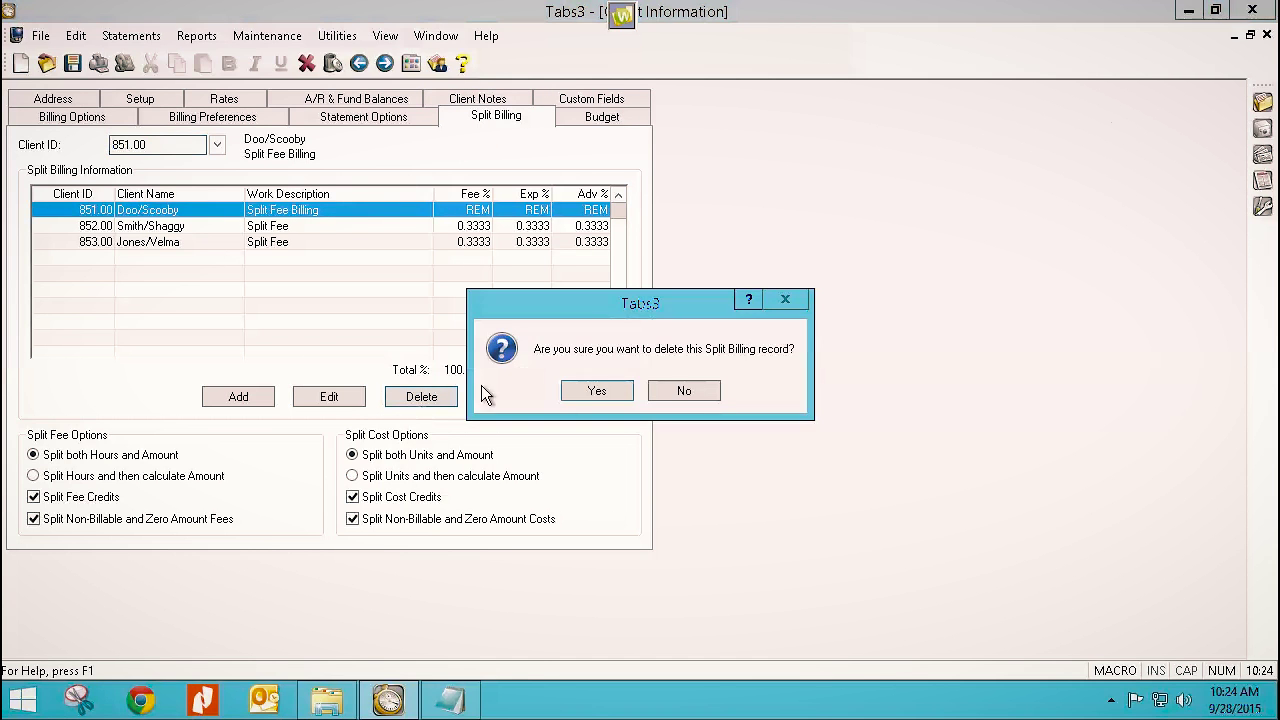
{"action": "left_click", "coordinate": [577, 393]}
{"action": "left_click", "coordinate": [440, 398]}
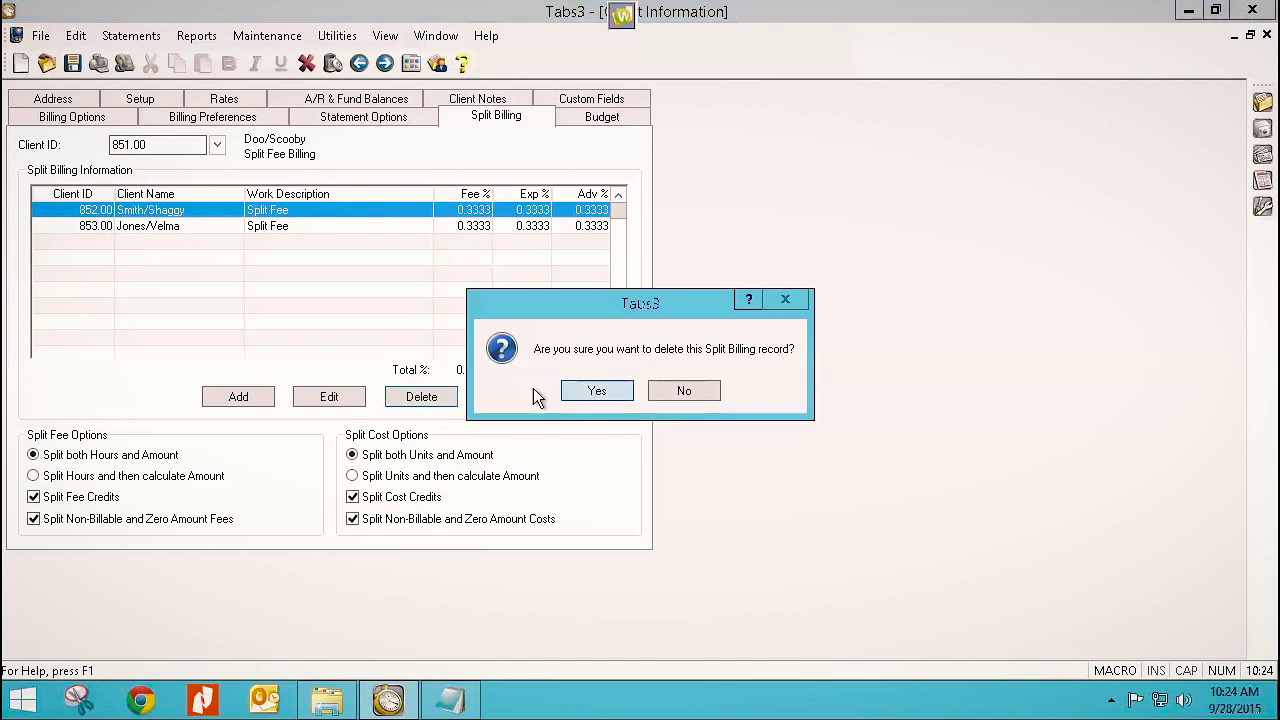
{"action": "left_click", "coordinate": [590, 392]}
{"action": "left_click", "coordinate": [440, 398]}
{"action": "left_click", "coordinate": [581, 384]}
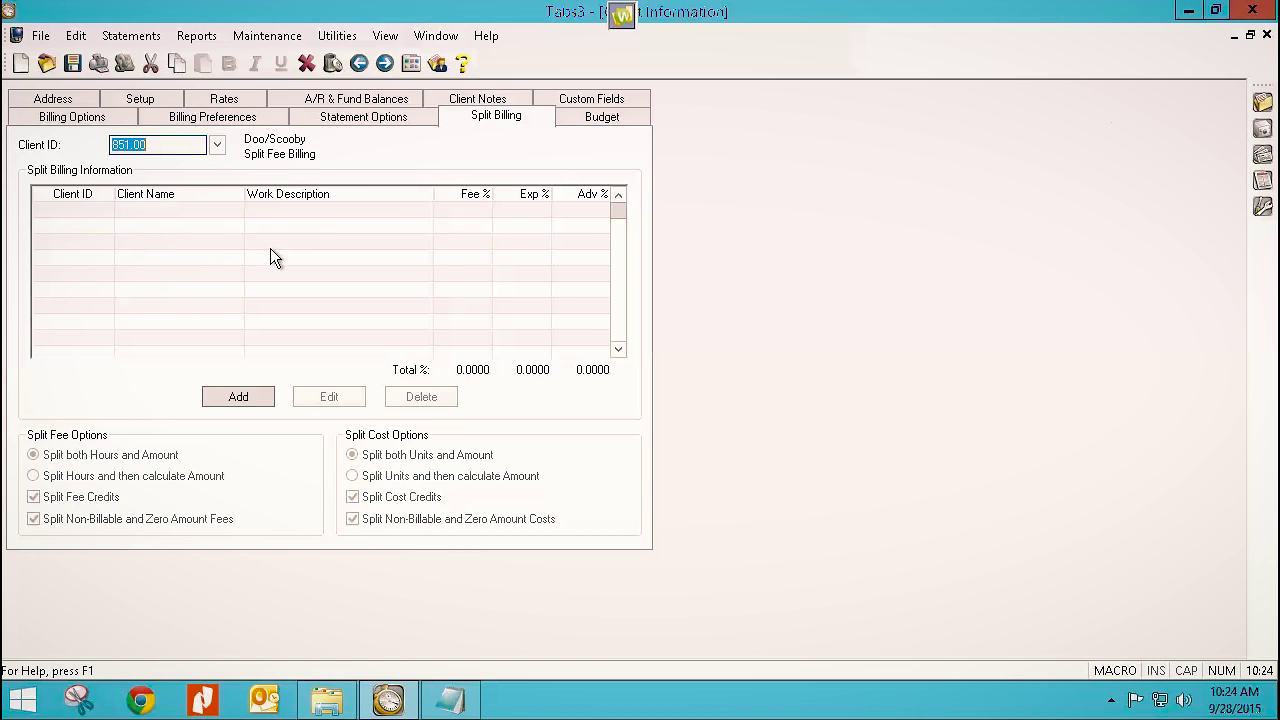
{"action": "left_click", "coordinate": [240, 398]}
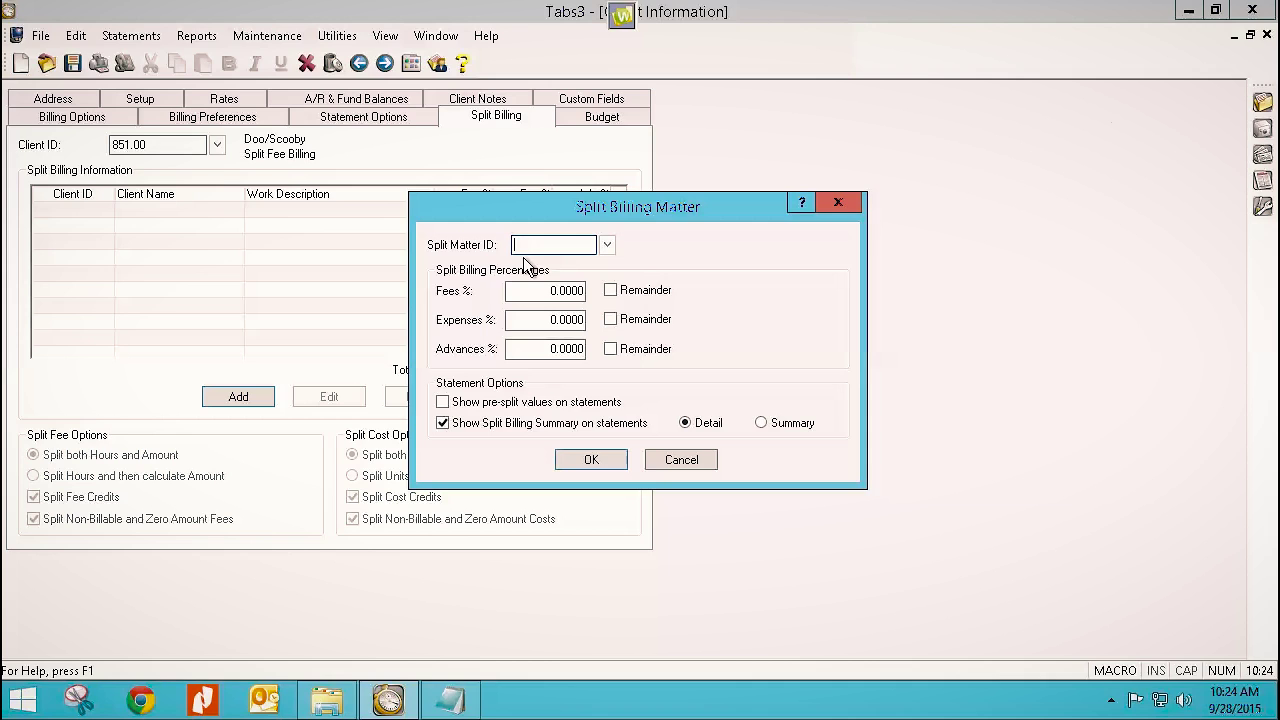
Enter split matter 852.00 with 50% fees, 50% expenses and 50% advances.
{"action": "type", "text": "852.00"}
{"action": "key", "text": "Tab"}
{"action": "left_click", "coordinate": [545, 288]}
{"action": "type", "text": "50"}
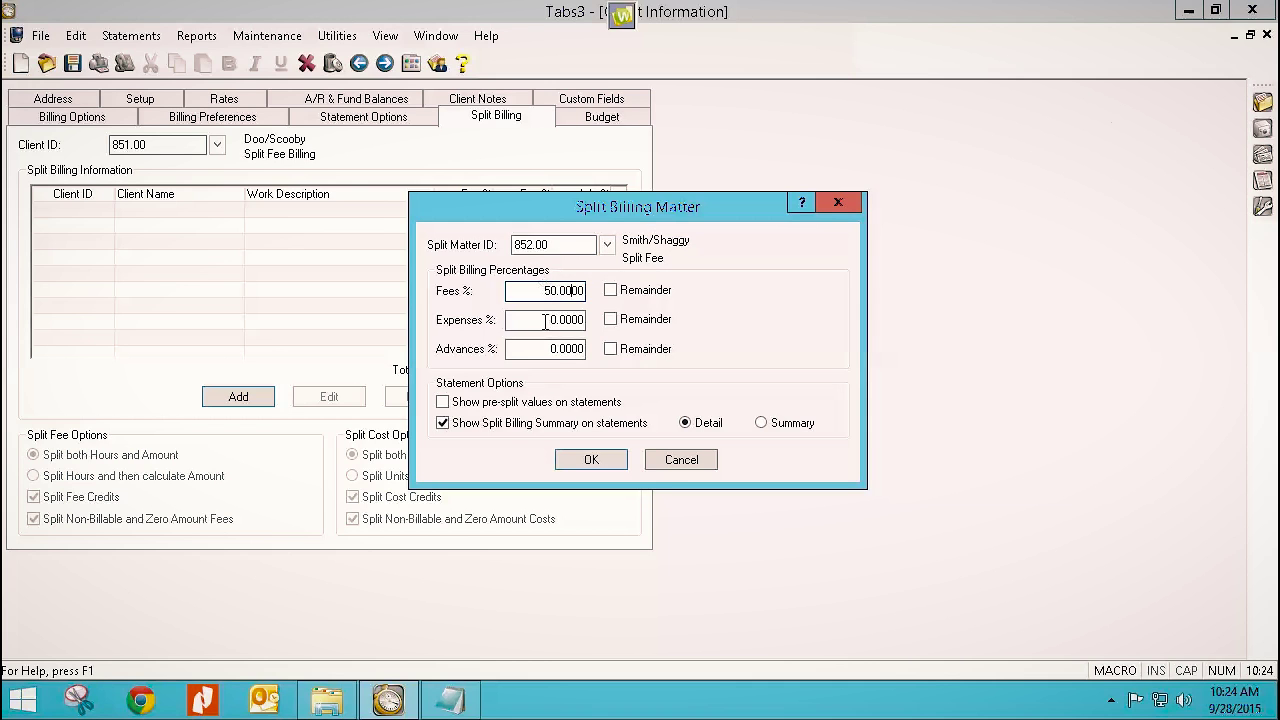
{"action": "key", "text": "Tab"}
{"action": "type", "text": "50"}
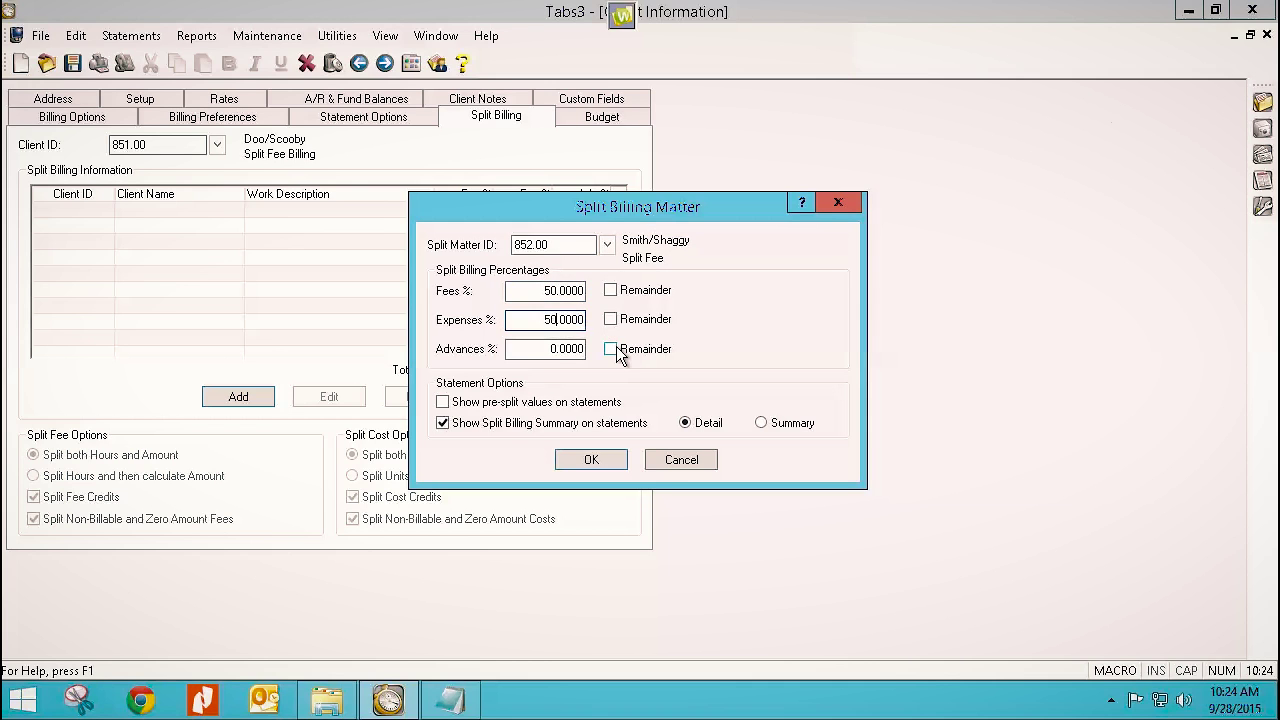
{"action": "left_click_drag", "start_coordinate": [540, 352], "coordinate": [597, 367]}
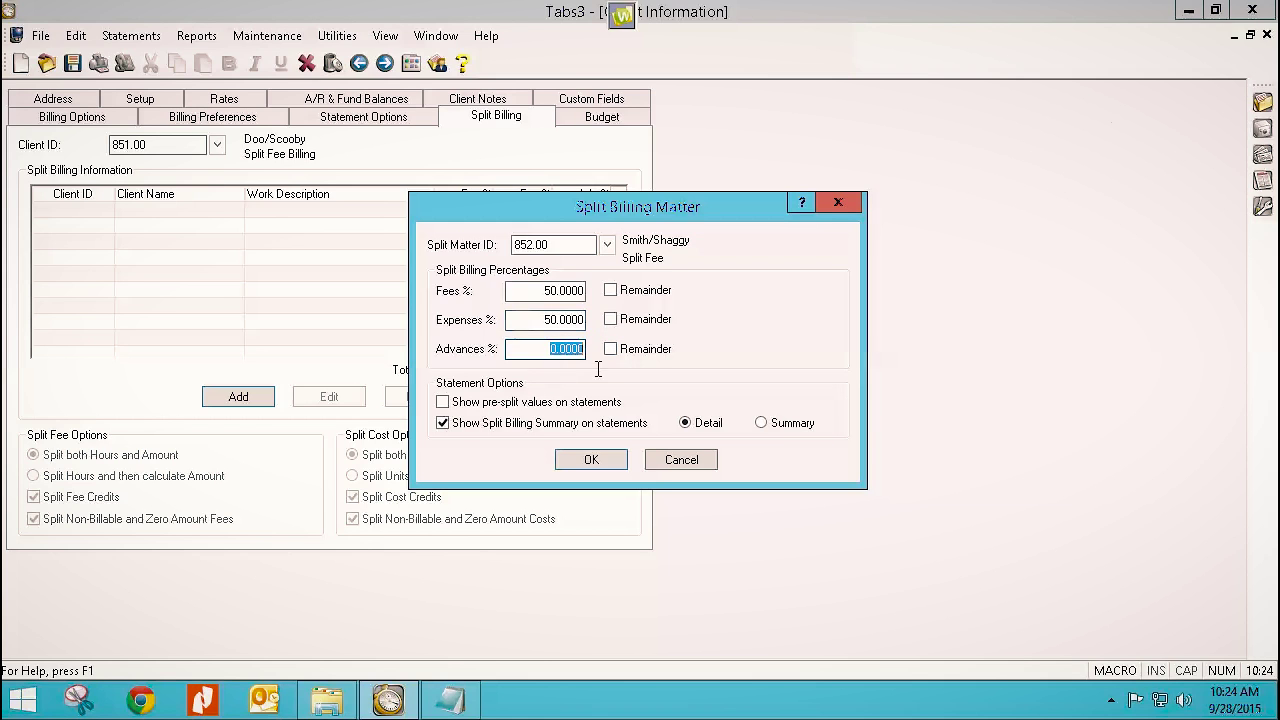
{"action": "type", "text": "50"}
{"action": "key", "text": "Tab"}
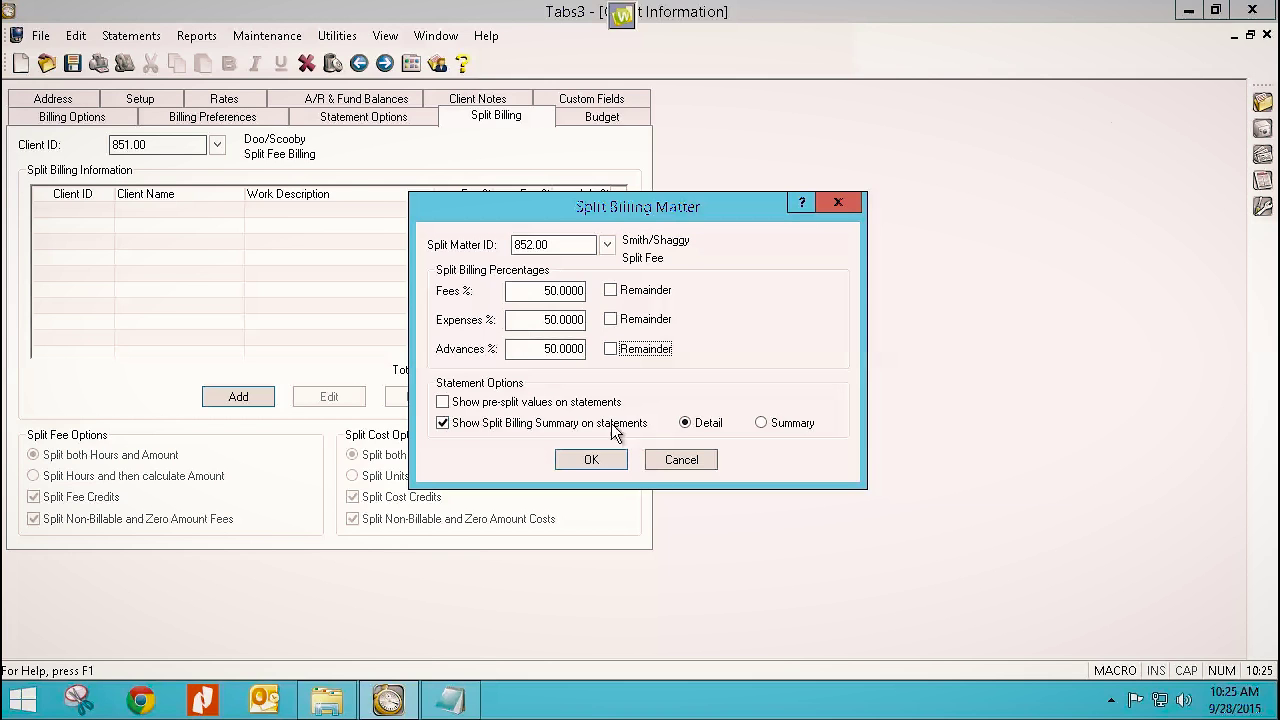
Turn on Show pre-split values, keep the split summary on, and save the 852.00 entry.
{"action": "left_click", "coordinate": [443, 423]}
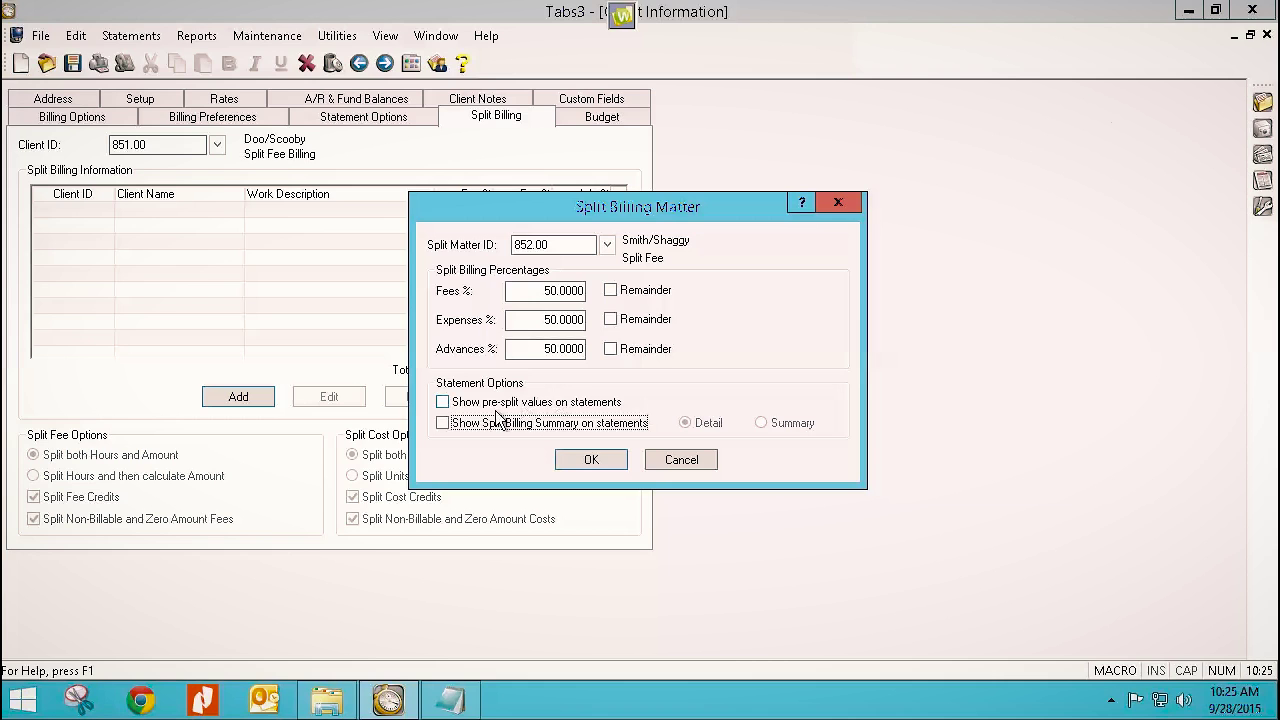
{"action": "left_click", "coordinate": [441, 402]}
{"action": "left_click", "coordinate": [443, 423]}
{"action": "left_click", "coordinate": [584, 459]}
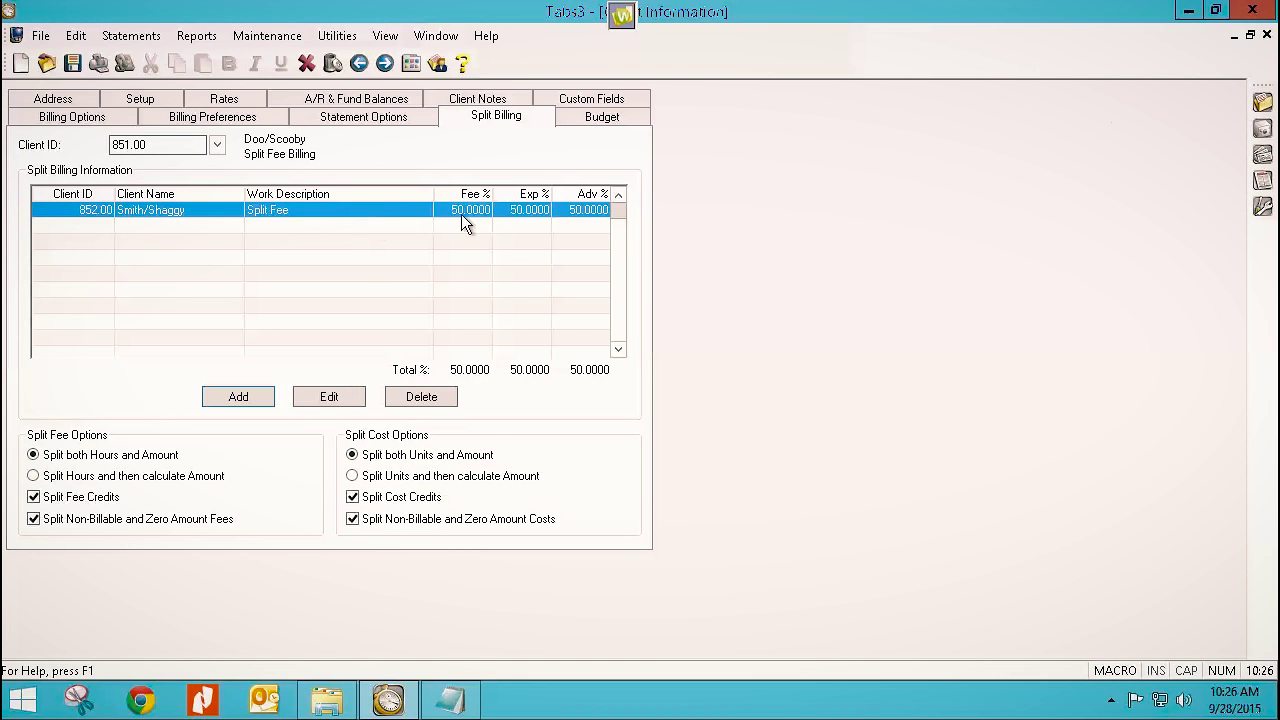
Add split matter 853.00 at 50% fees, expenses and advances, showing pre-split values.
{"action": "left_click", "coordinate": [240, 397]}
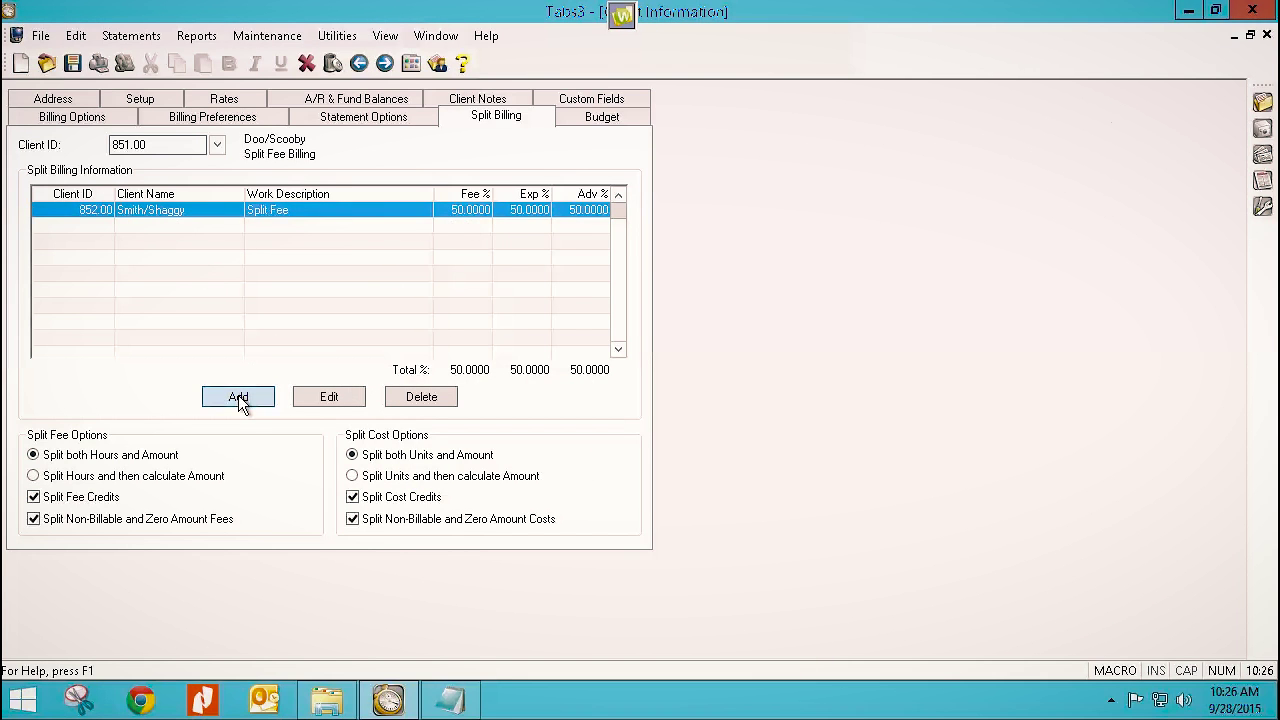
{"action": "type", "text": "853.00"}
{"action": "key", "text": "Tab"}
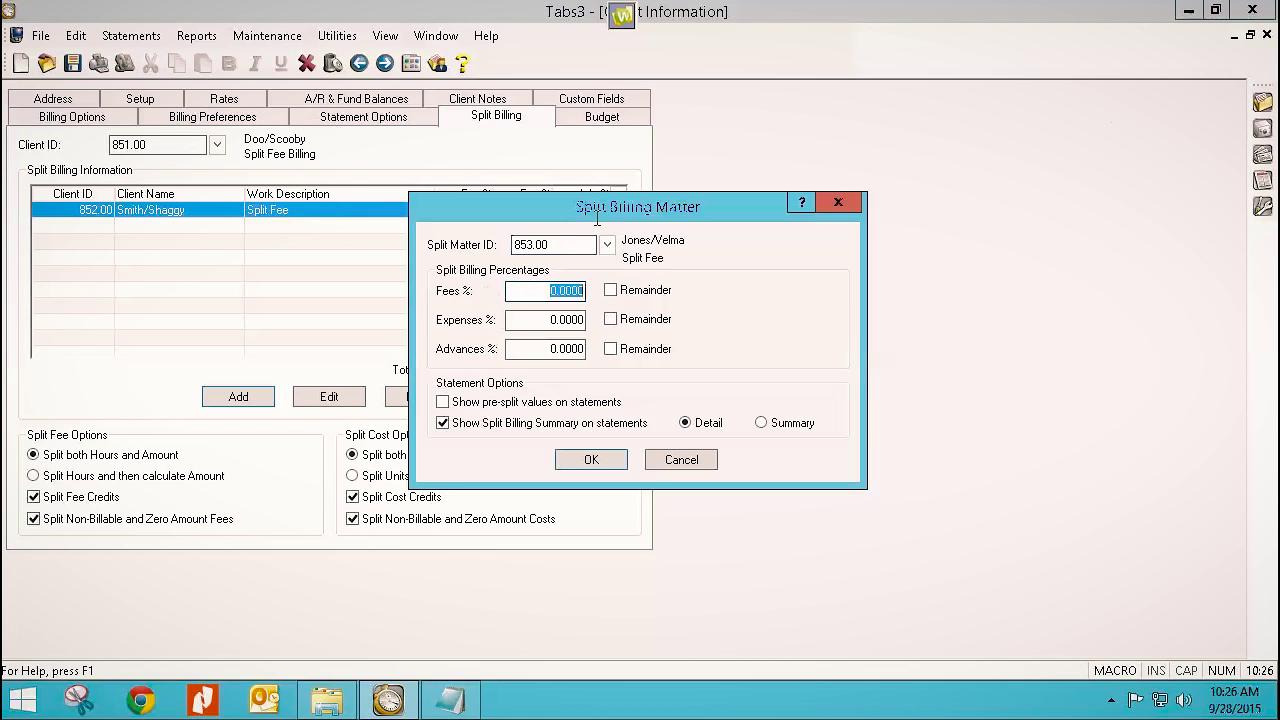
{"action": "type", "text": "50"}
{"action": "key", "text": "Tab"}
{"action": "key", "text": "Tab"}
{"action": "type", "text": "50"}
{"action": "key", "text": "Tab"}
{"action": "key", "text": "Tab"}
{"action": "type", "text": "50"}
{"action": "key", "text": "Tab"}
{"action": "key", "text": "Tab"}
{"action": "left_click", "coordinate": [442, 405]}
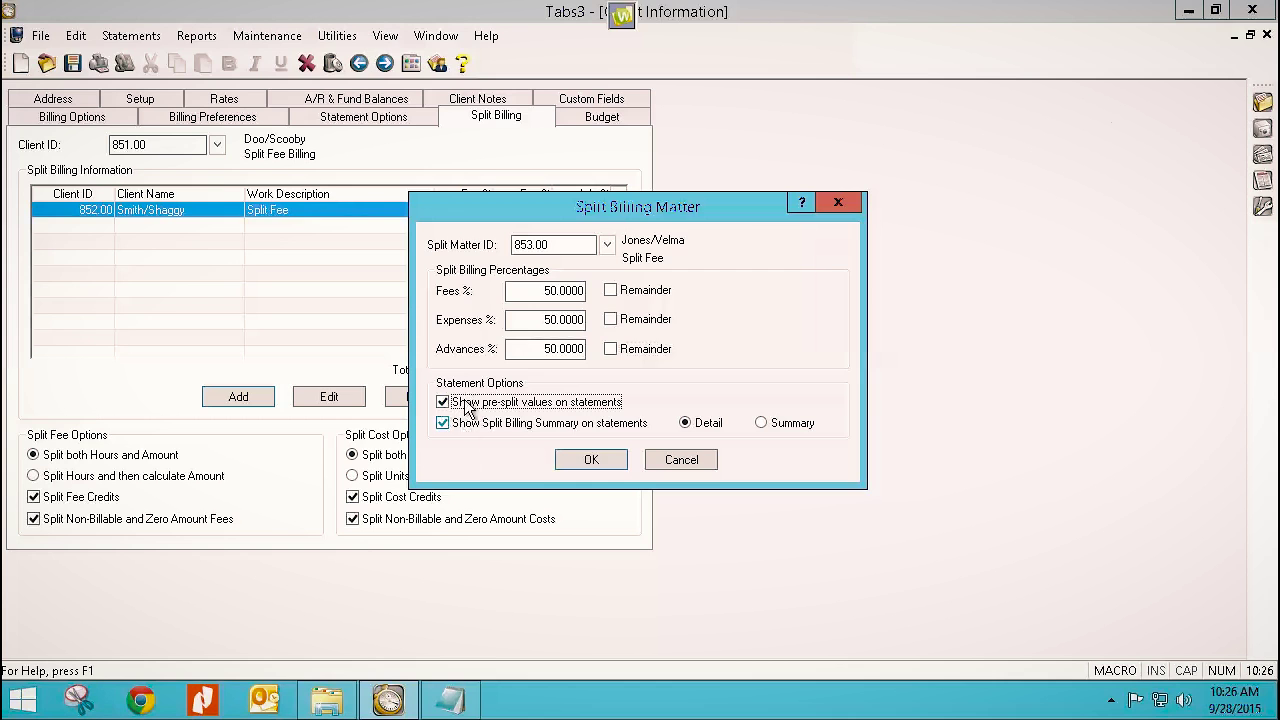
{"action": "left_click", "coordinate": [598, 462]}
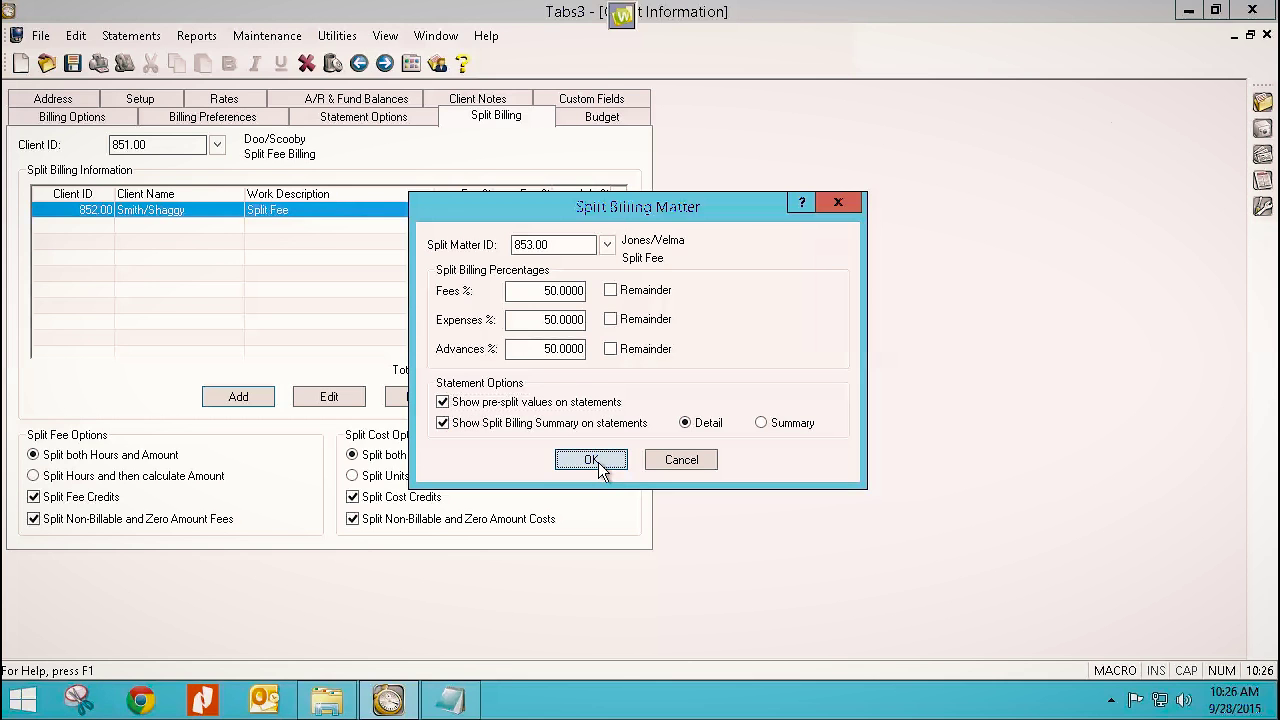
{"action": "left_click", "coordinate": [558, 463]}
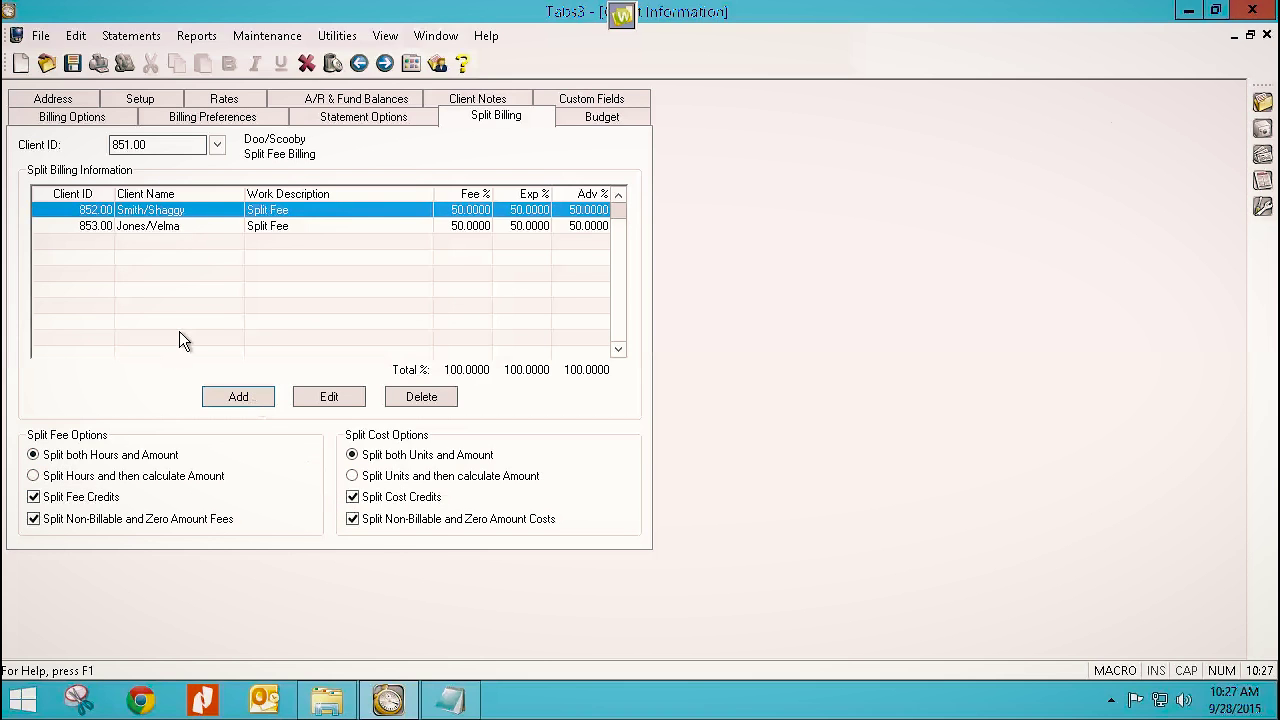
Edit the 853.00 split entry, changing fees, expenses and advances to 25%.
{"action": "left_click", "coordinate": [174, 225]}
{"action": "left_click", "coordinate": [329, 397]}
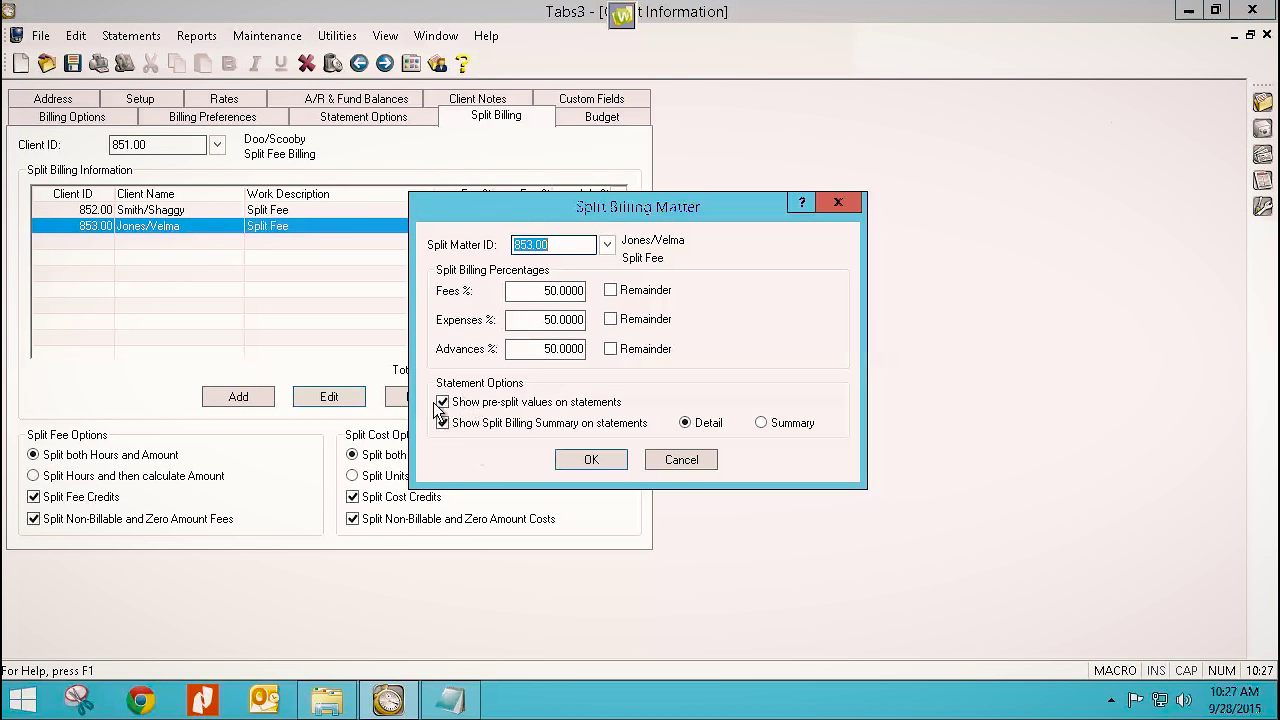
{"action": "left_click", "coordinate": [680, 461]}
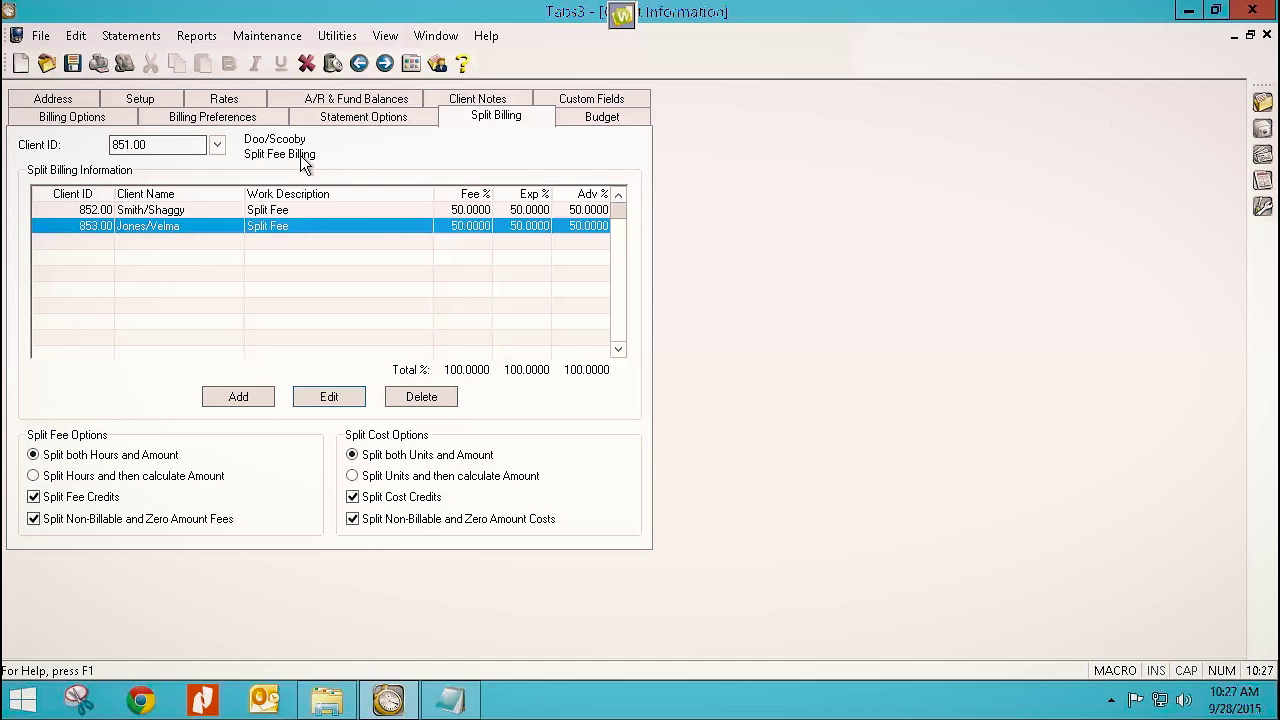
{"action": "left_click", "coordinate": [322, 397]}
{"action": "double_click", "coordinate": [529, 291]}
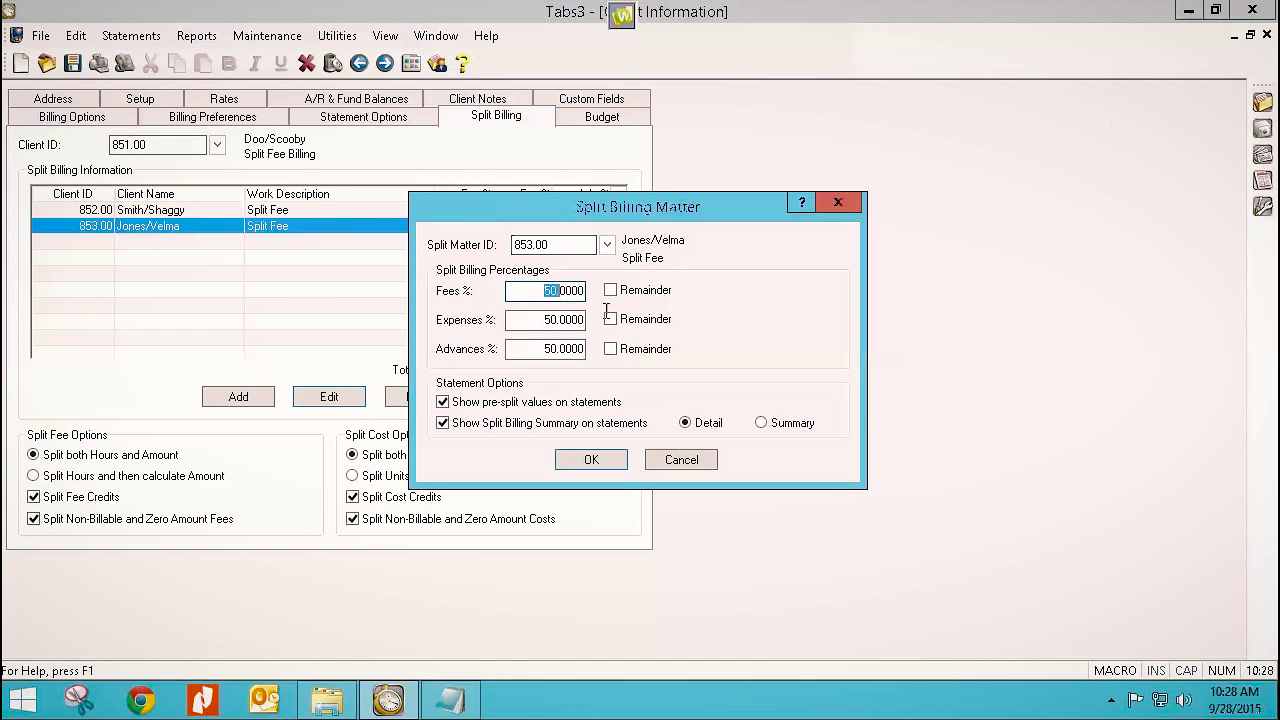
{"action": "type", "text": "2"}
{"action": "left_click_drag", "start_coordinate": [540, 321], "coordinate": [591, 322]}
{"action": "double_click", "coordinate": [589, 321]}
{"action": "type", "text": "25"}
{"action": "double_click", "coordinate": [540, 345]}
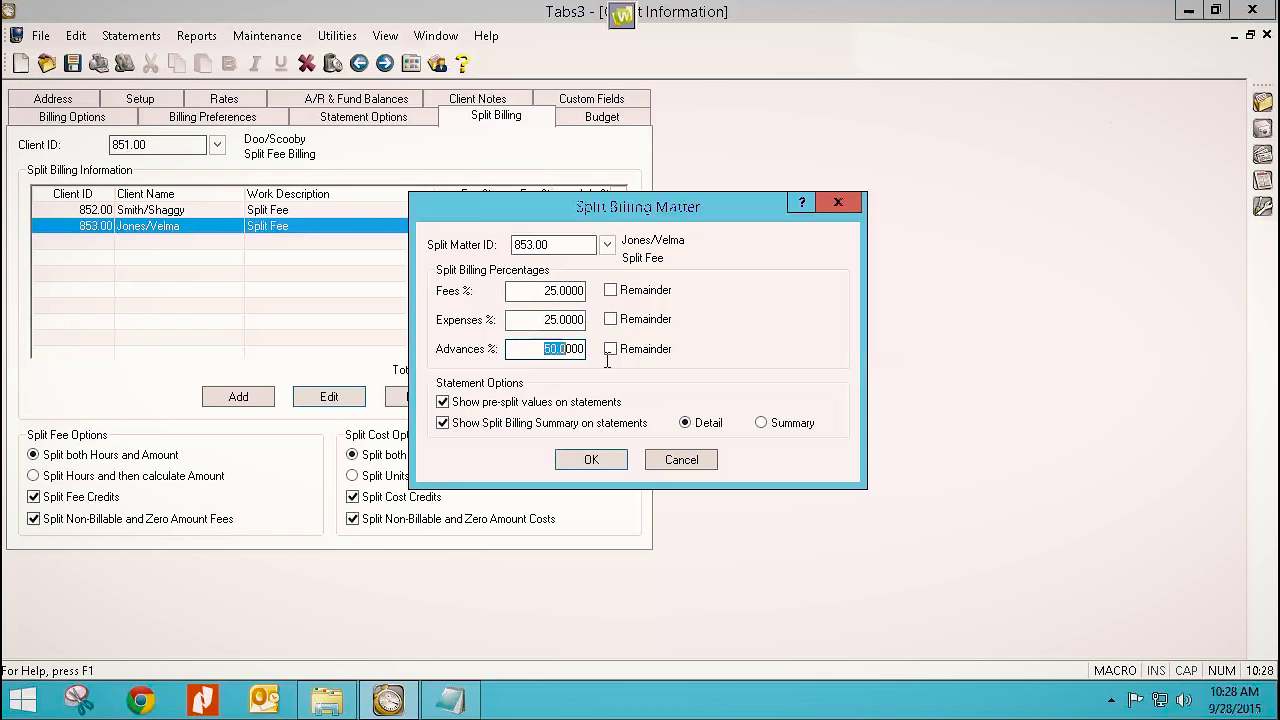
{"action": "type", "text": "25"}
{"action": "left_click", "coordinate": [591, 459]}
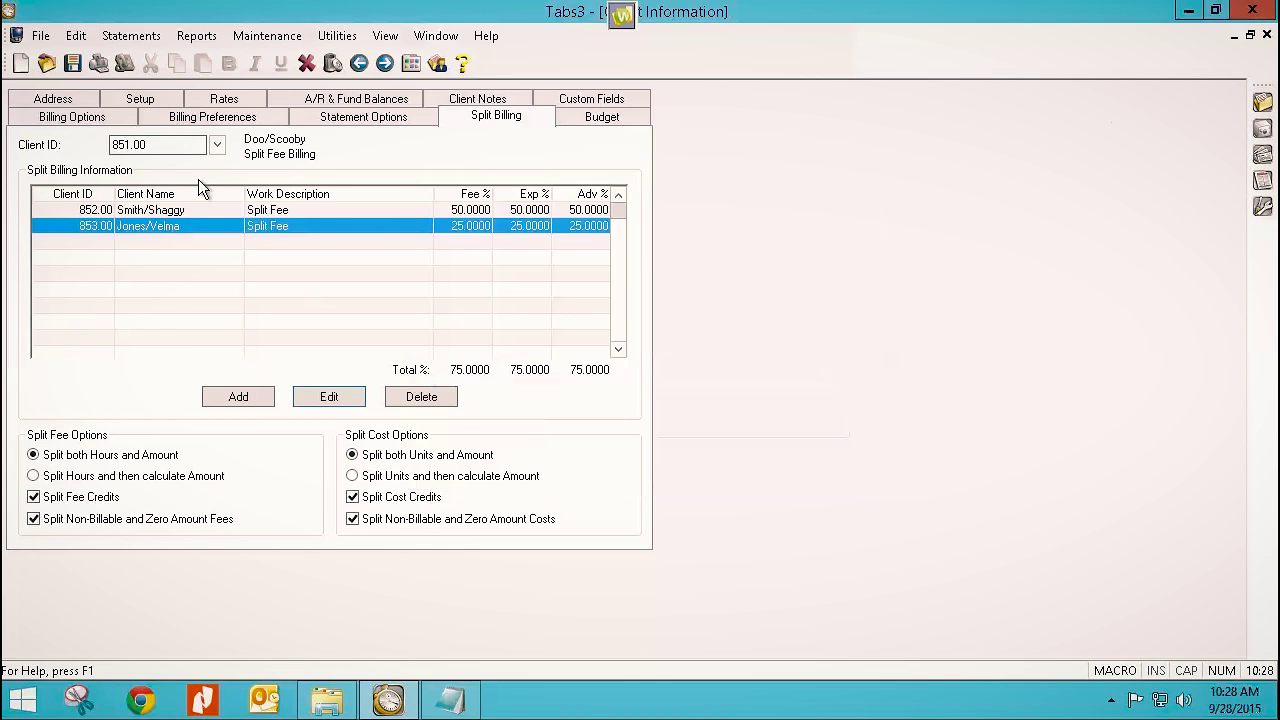
{"action": "left_click", "coordinate": [238, 397]}
Add matter 851.00 at 25% fees, expenses and advances with pre-split values, and save the client.
{"action": "type", "text": "851"}
{"action": "key", "text": "Tab"}
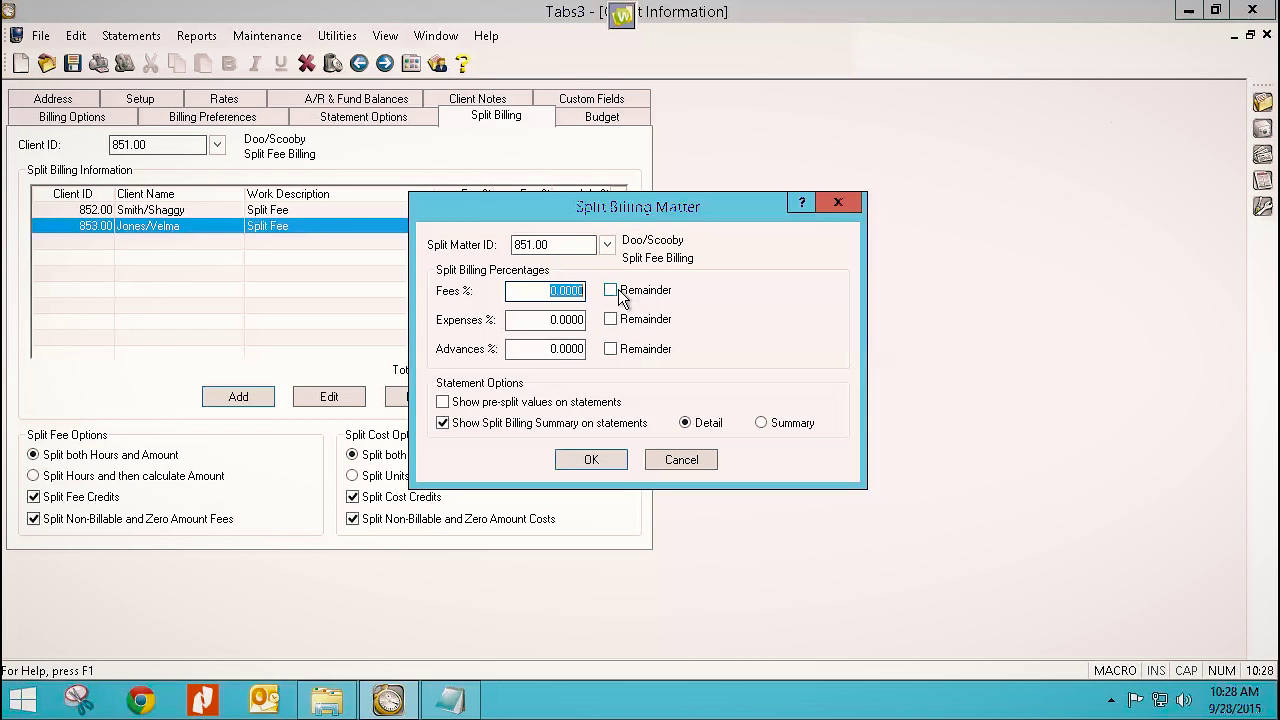
{"action": "type", "text": "25"}
{"action": "key", "text": "Tab"}
{"action": "key", "text": "Tab"}
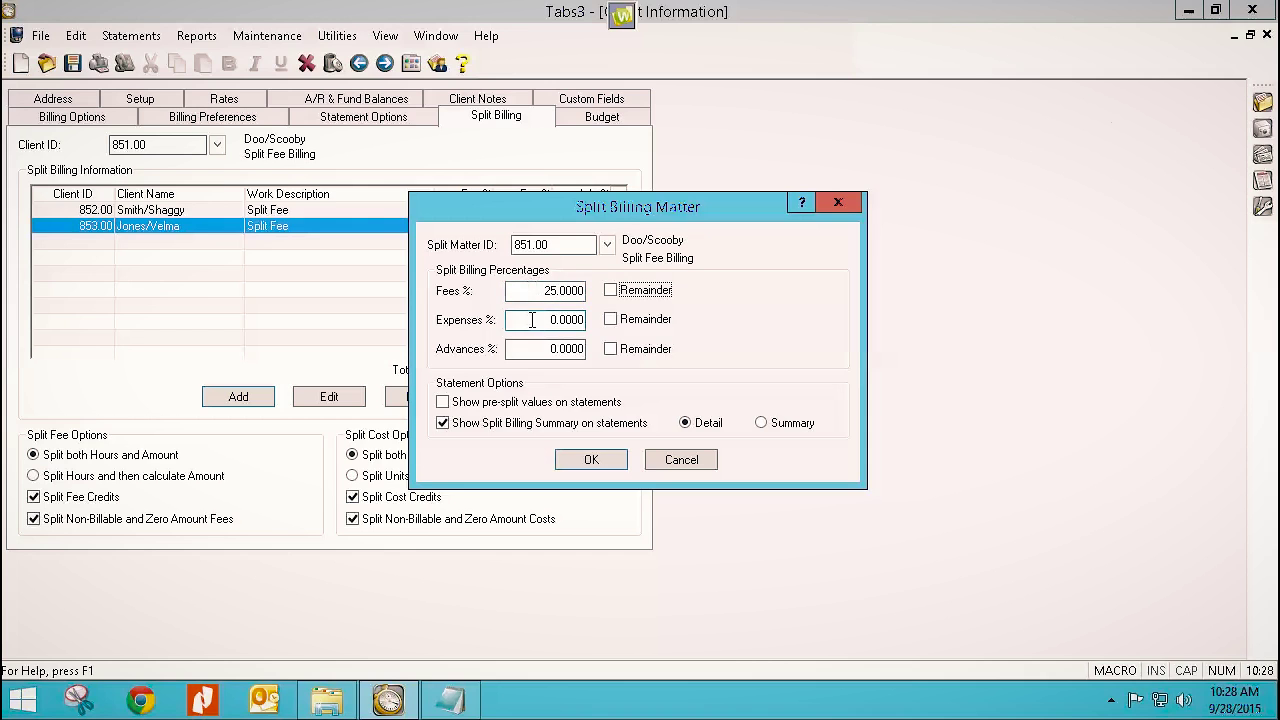
{"action": "type", "text": "25"}
{"action": "key", "text": "Tab"}
{"action": "key", "text": "Tab"}
{"action": "type", "text": "25"}
{"action": "key", "text": "Tab"}
{"action": "left_click", "coordinate": [442, 401]}
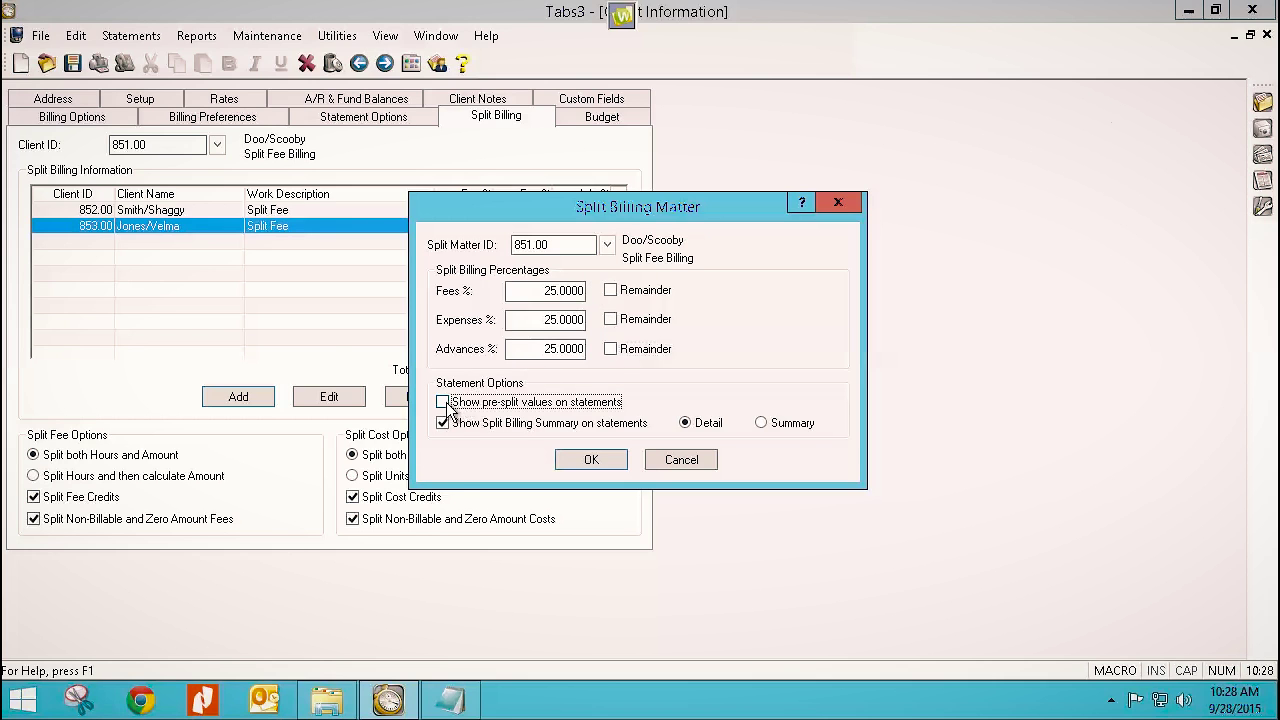
{"action": "left_click", "coordinate": [591, 459]}
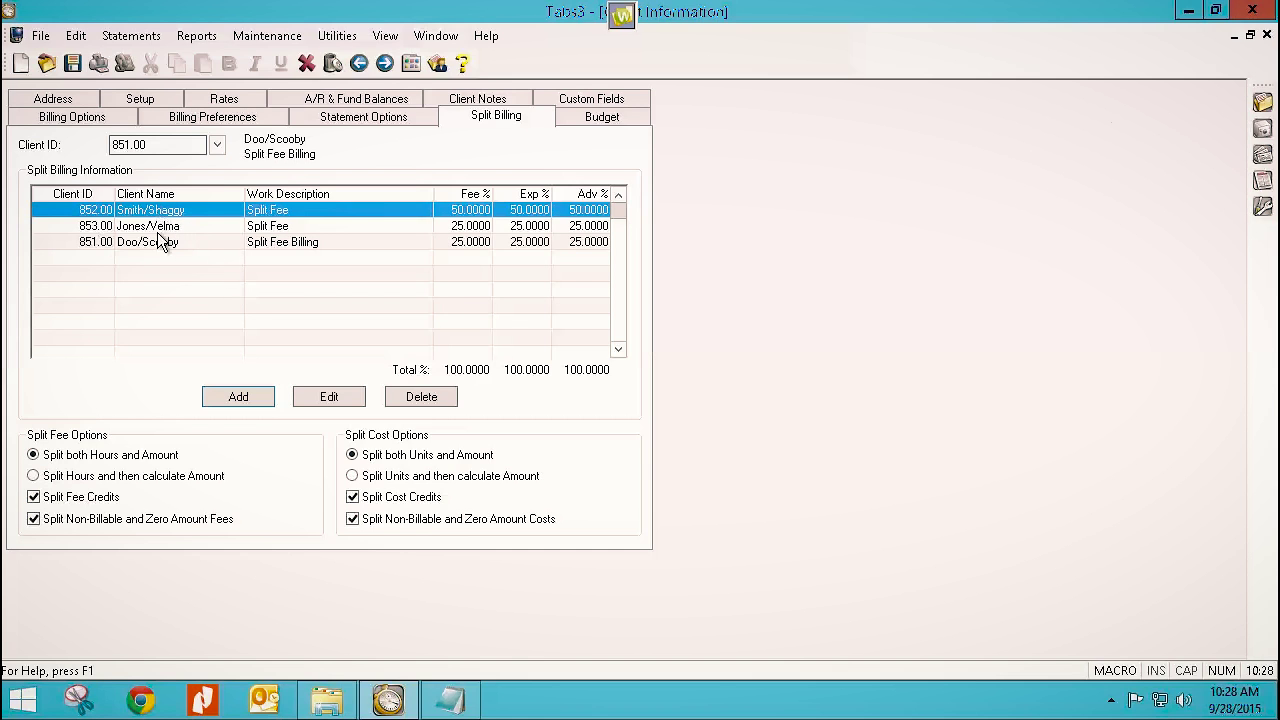
{"action": "left_click", "coordinate": [74, 63]}
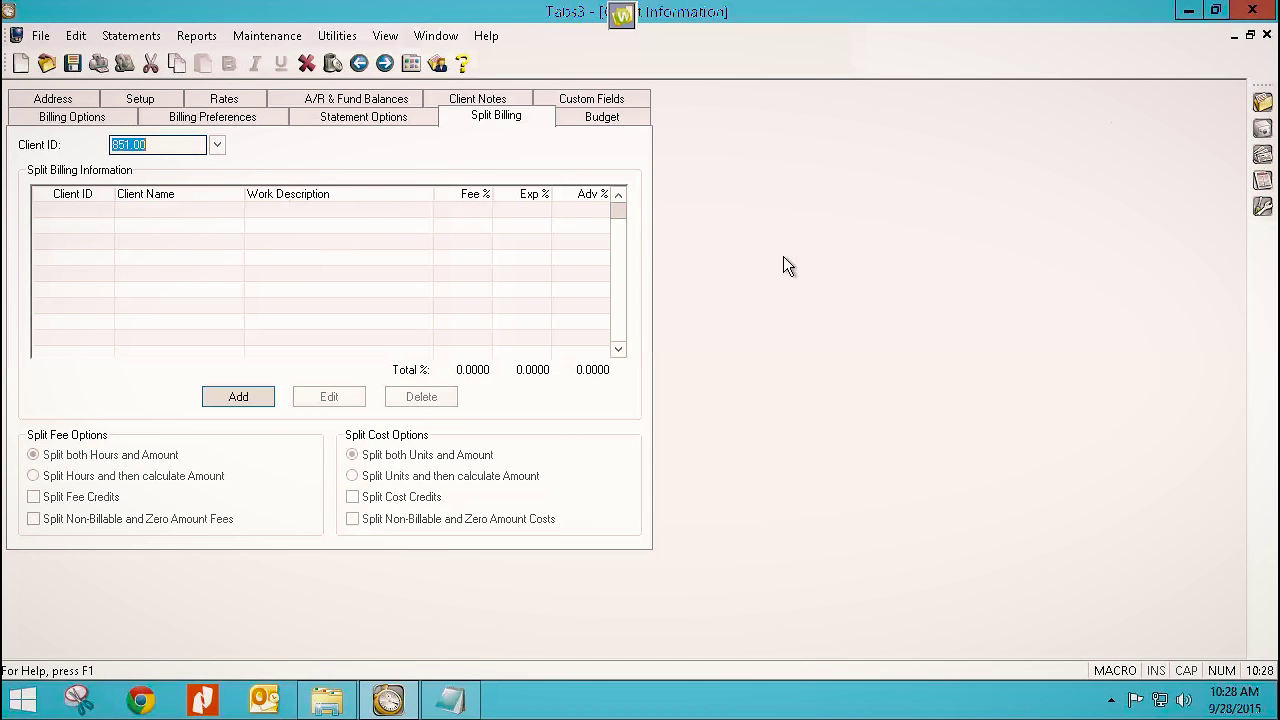
Close Client Information and show the Statement Preparation tasks in Task Folders.
{"action": "left_click", "coordinate": [1266, 35]}
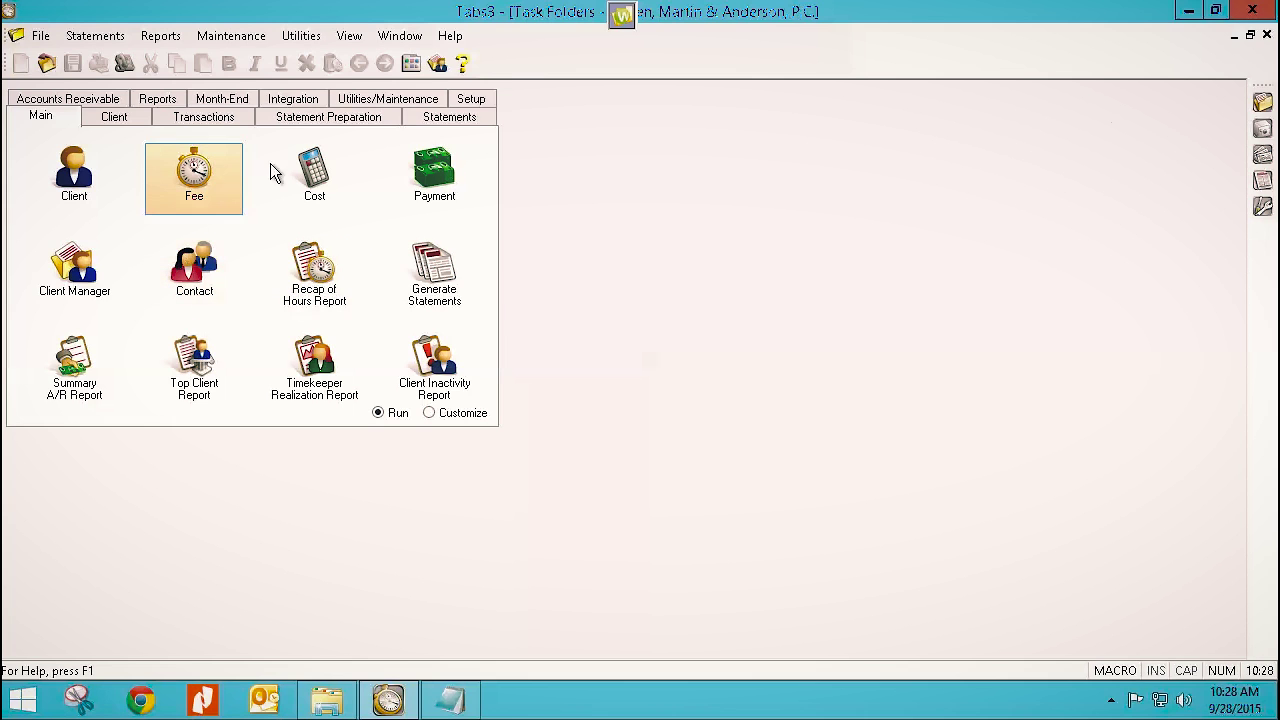
{"action": "left_click", "coordinate": [423, 118]}
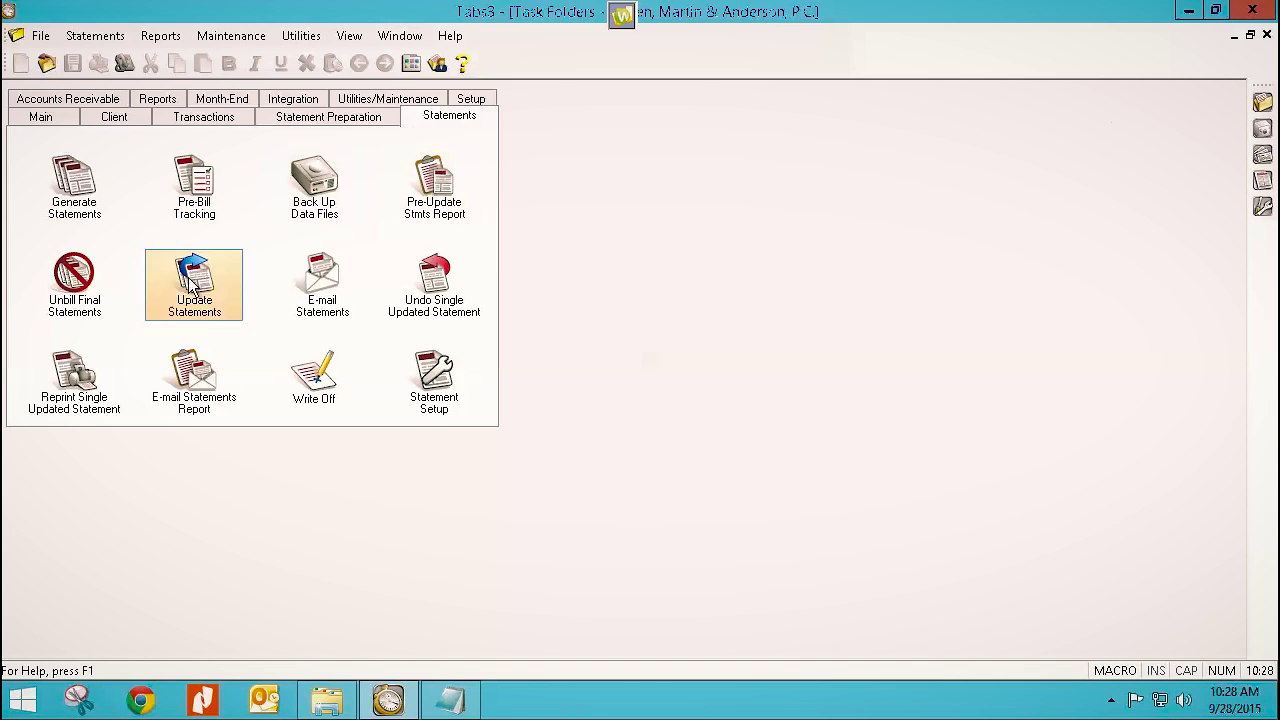
{"action": "left_click", "coordinate": [86, 205]}
{"action": "type", "text": "85"}
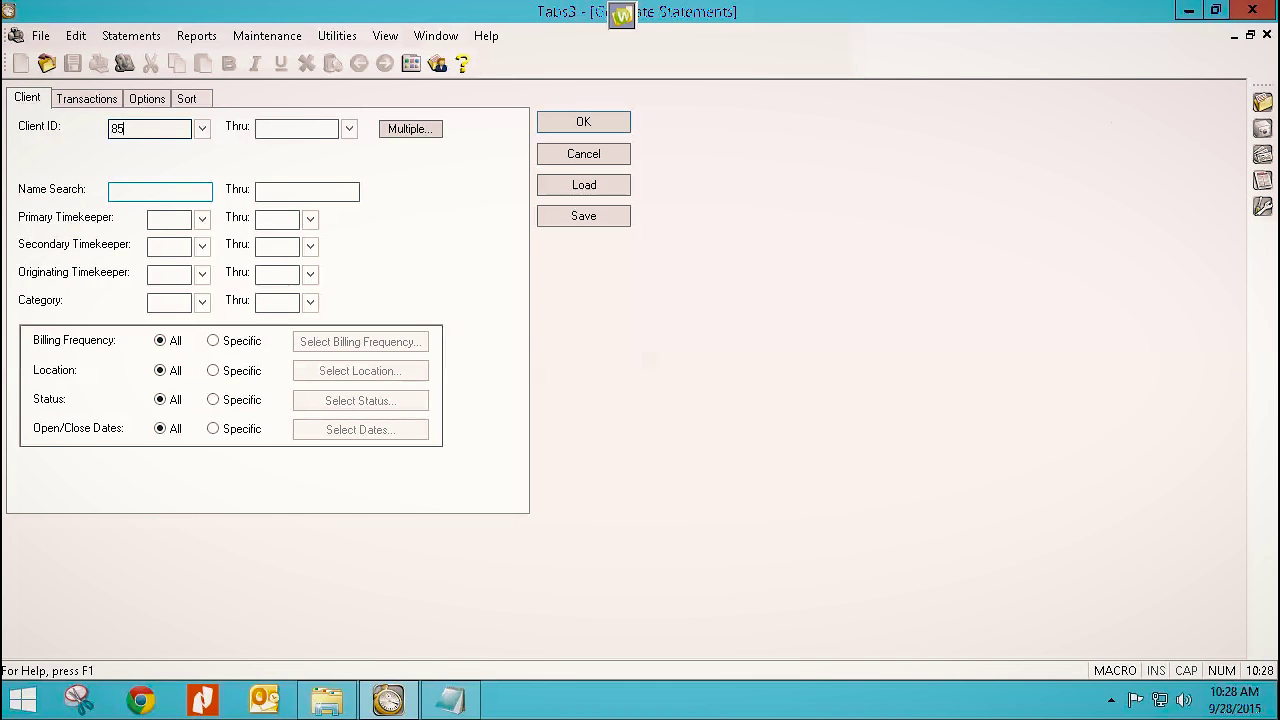
{"action": "left_click", "coordinate": [561, 159]}
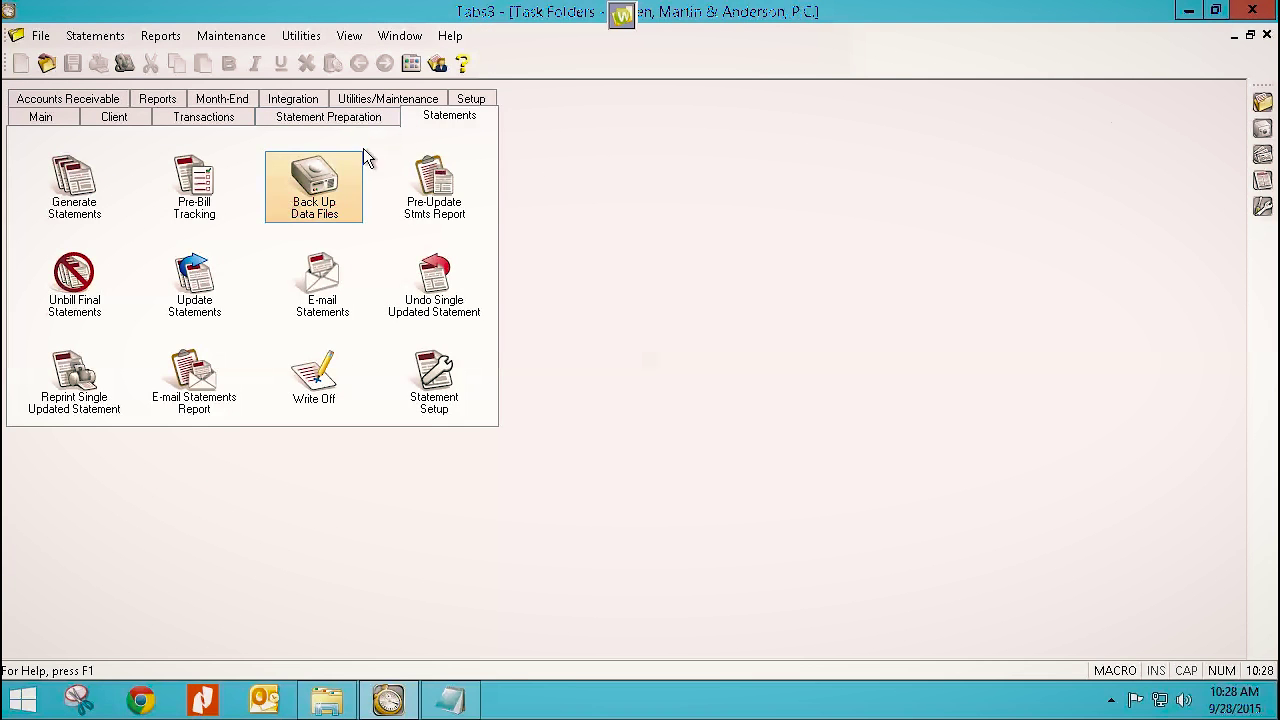
{"action": "left_click", "coordinate": [471, 99]}
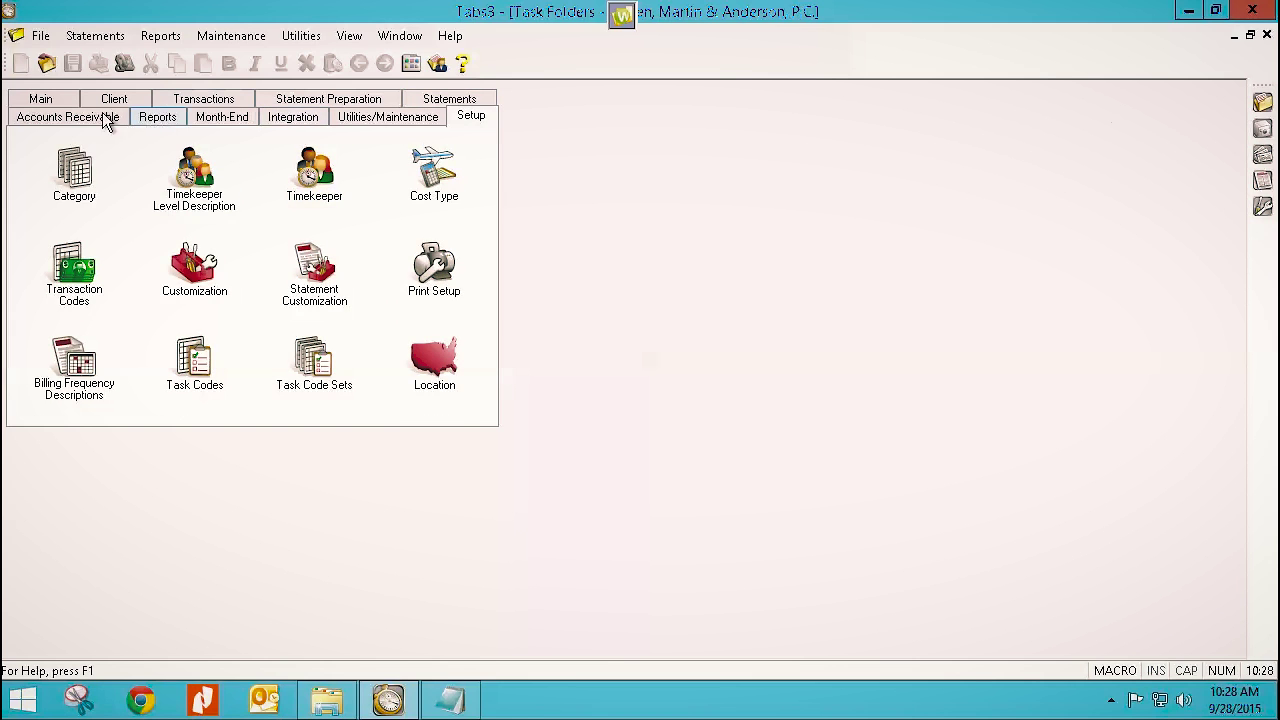
{"action": "left_click", "coordinate": [66, 101]}
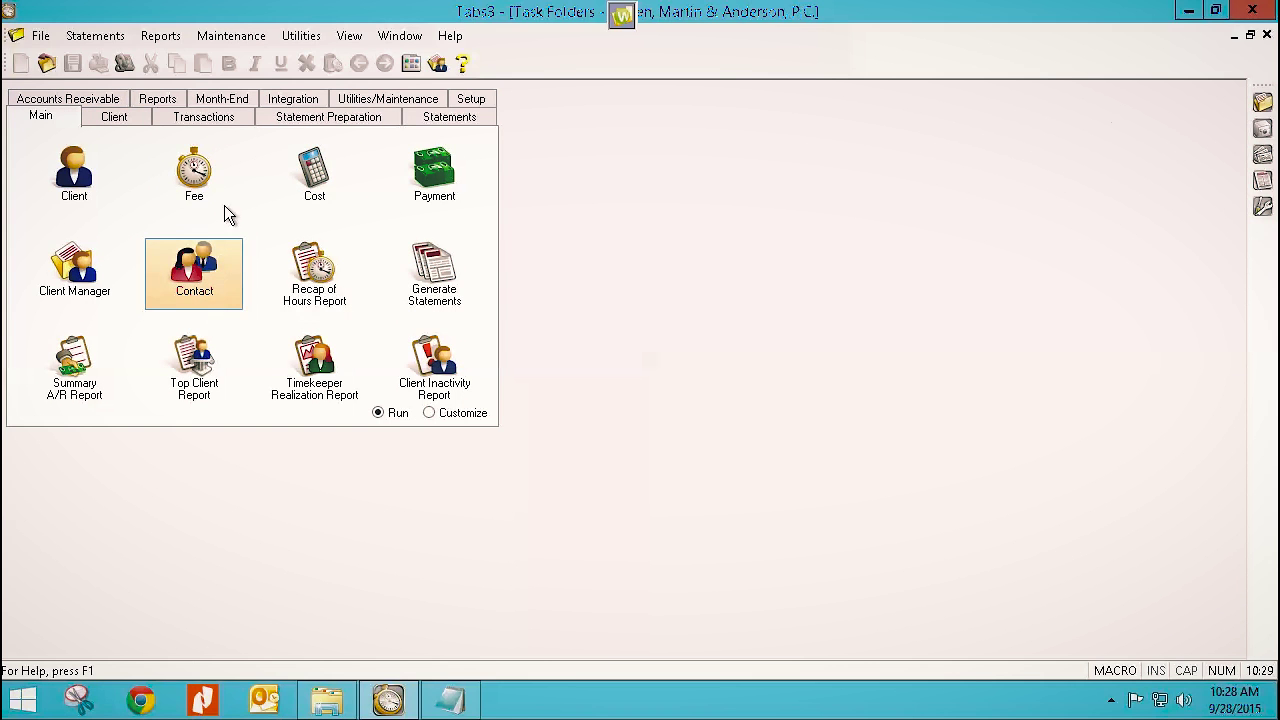
{"action": "left_click", "coordinate": [408, 120]}
{"action": "left_click", "coordinate": [380, 120]}
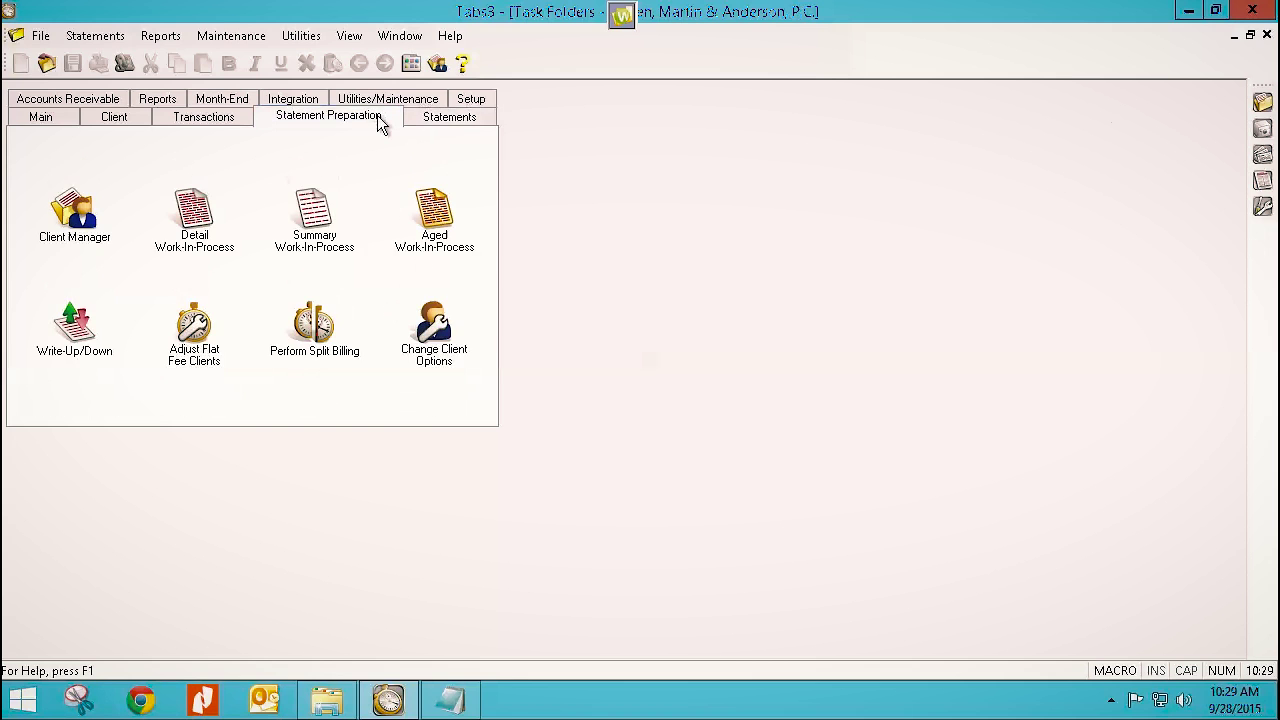
Perform split billing for client 851.00 without a backup, finishing with a record count of 0.
{"action": "left_click", "coordinate": [310, 330]}
{"action": "left_click", "coordinate": [649, 416]}
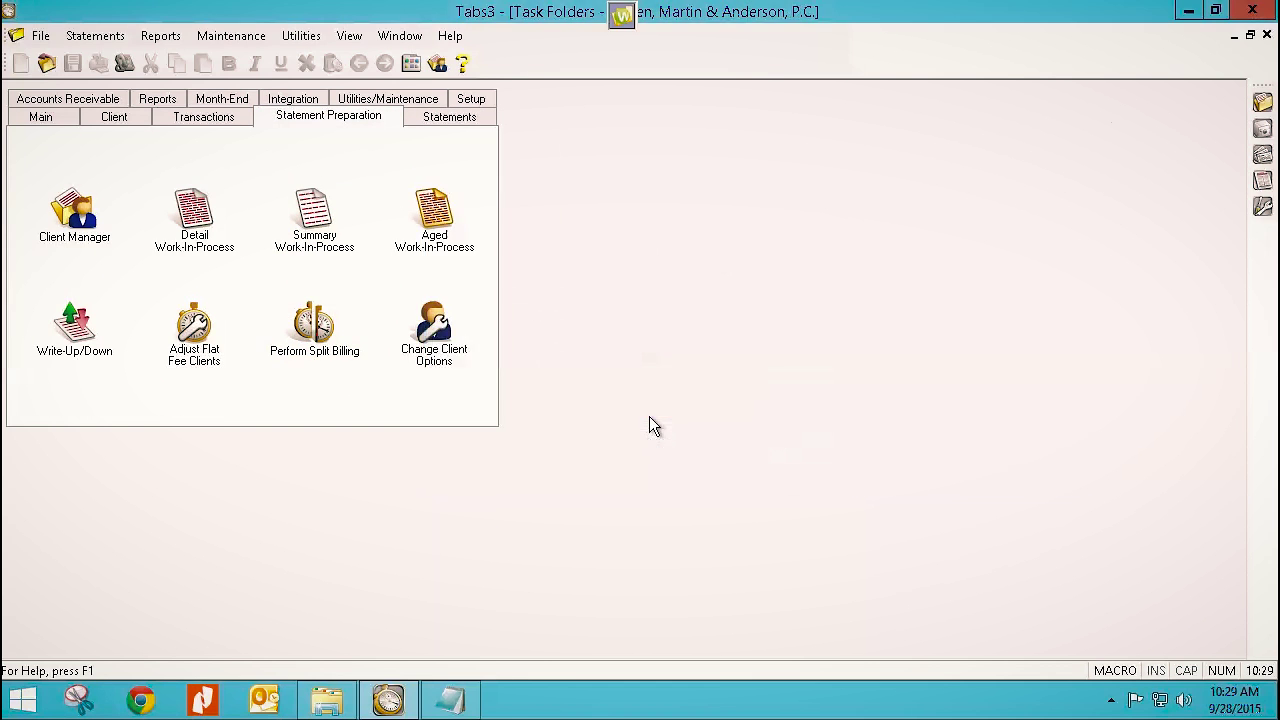
{"action": "type", "text": "851"}
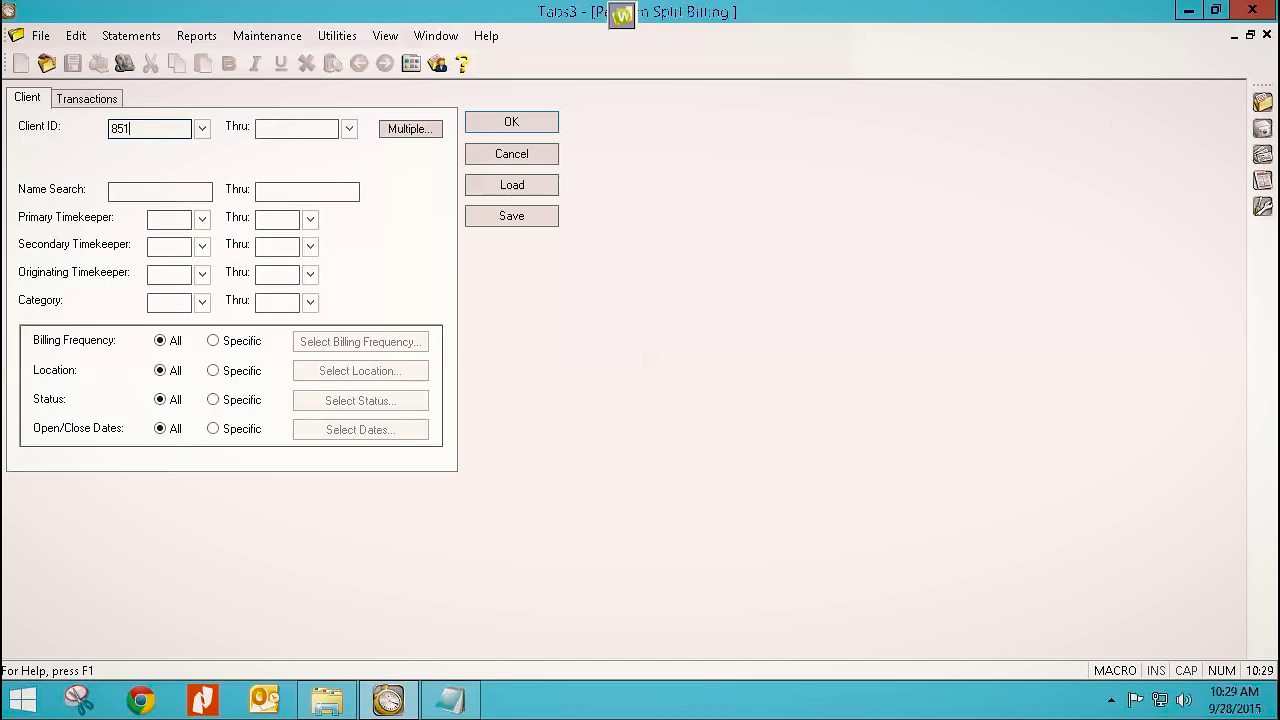
{"action": "key", "text": "Tab"}
{"action": "left_click", "coordinate": [478, 123]}
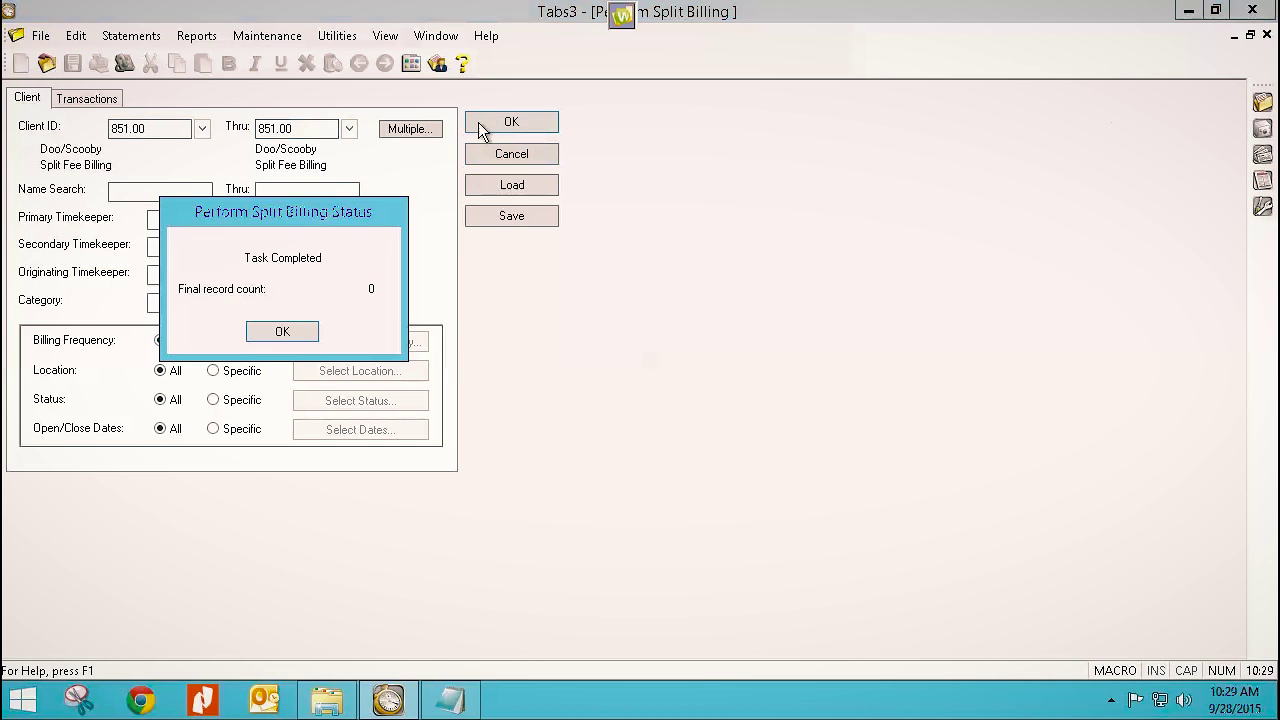
{"action": "left_click", "coordinate": [283, 332]}
{"action": "left_click", "coordinate": [480, 153]}
{"action": "left_click", "coordinate": [178, 136]}
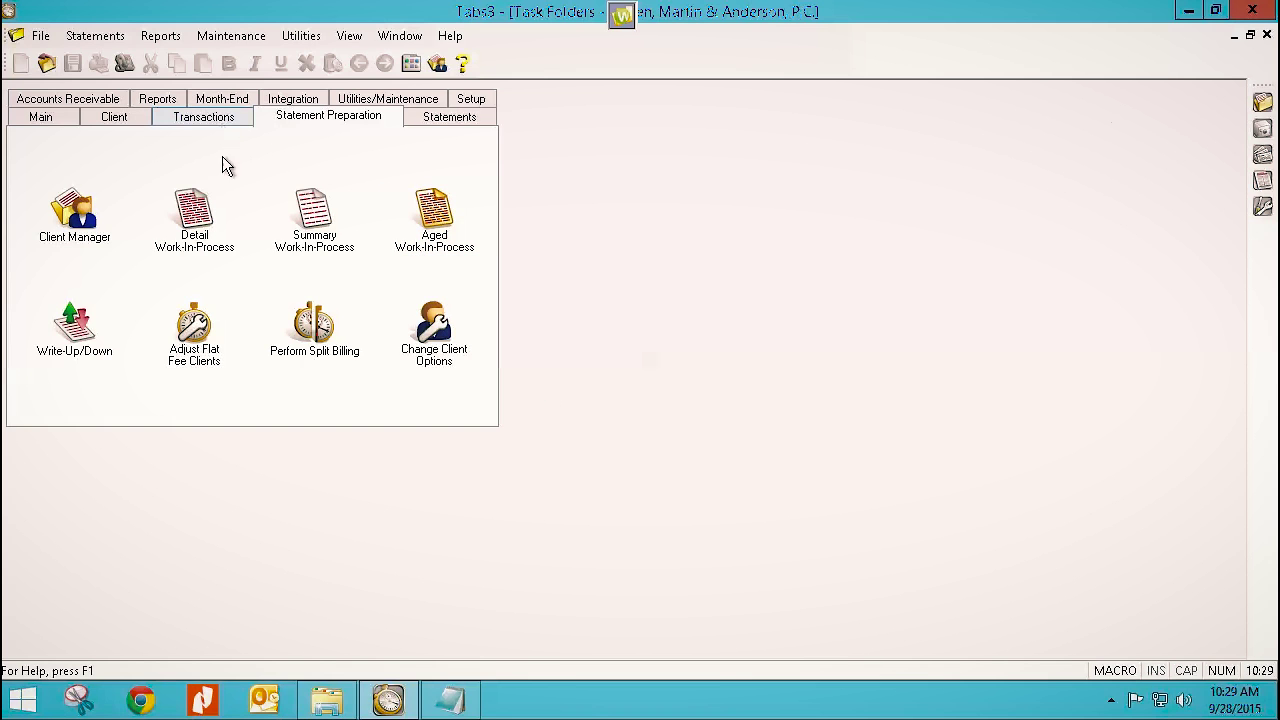
Open Undo Split Billing from Maintenance, skip the backup, and enter client 851.00.
{"action": "left_click", "coordinate": [248, 38]}
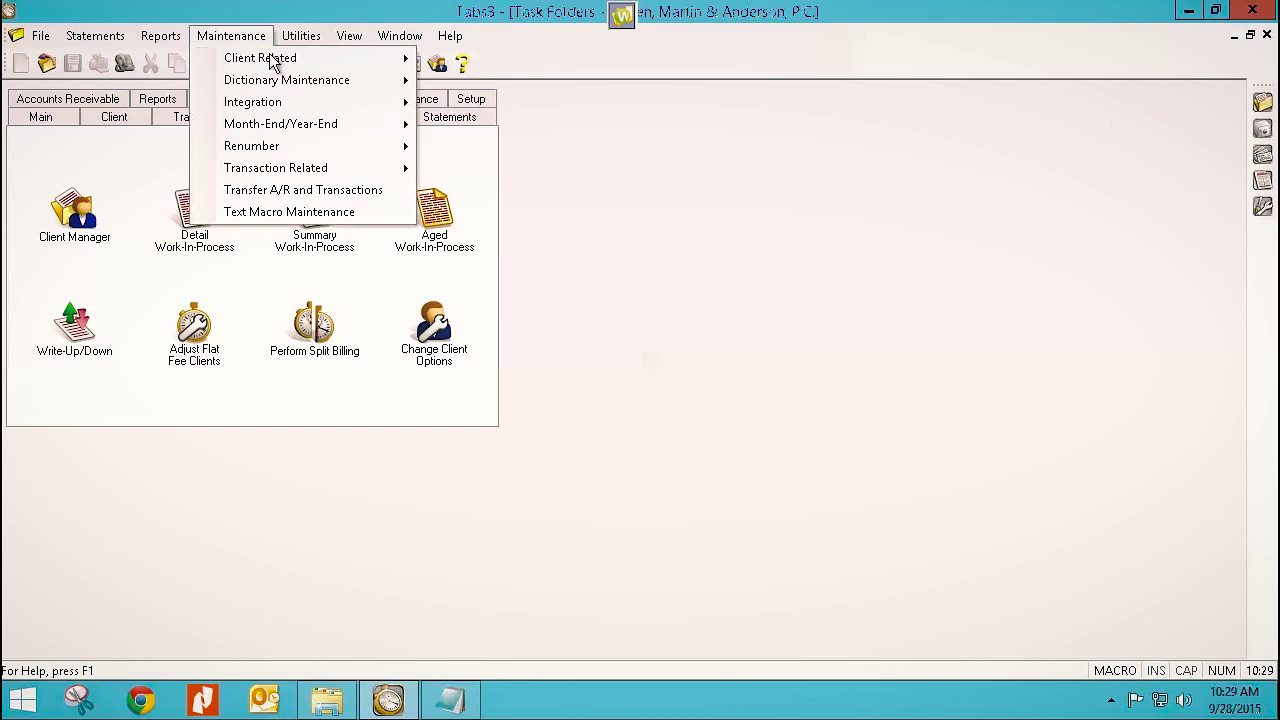
{"action": "mouse_move", "coordinate": [258, 170]}
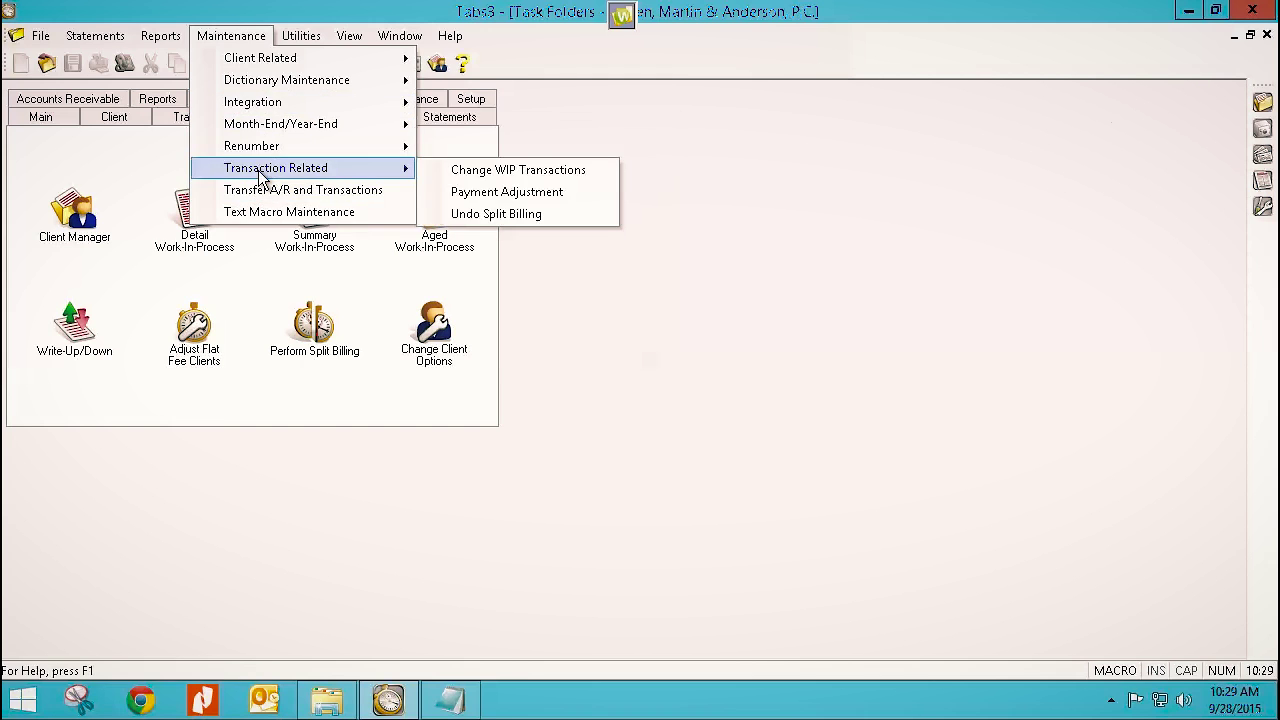
{"action": "left_click", "coordinate": [485, 214]}
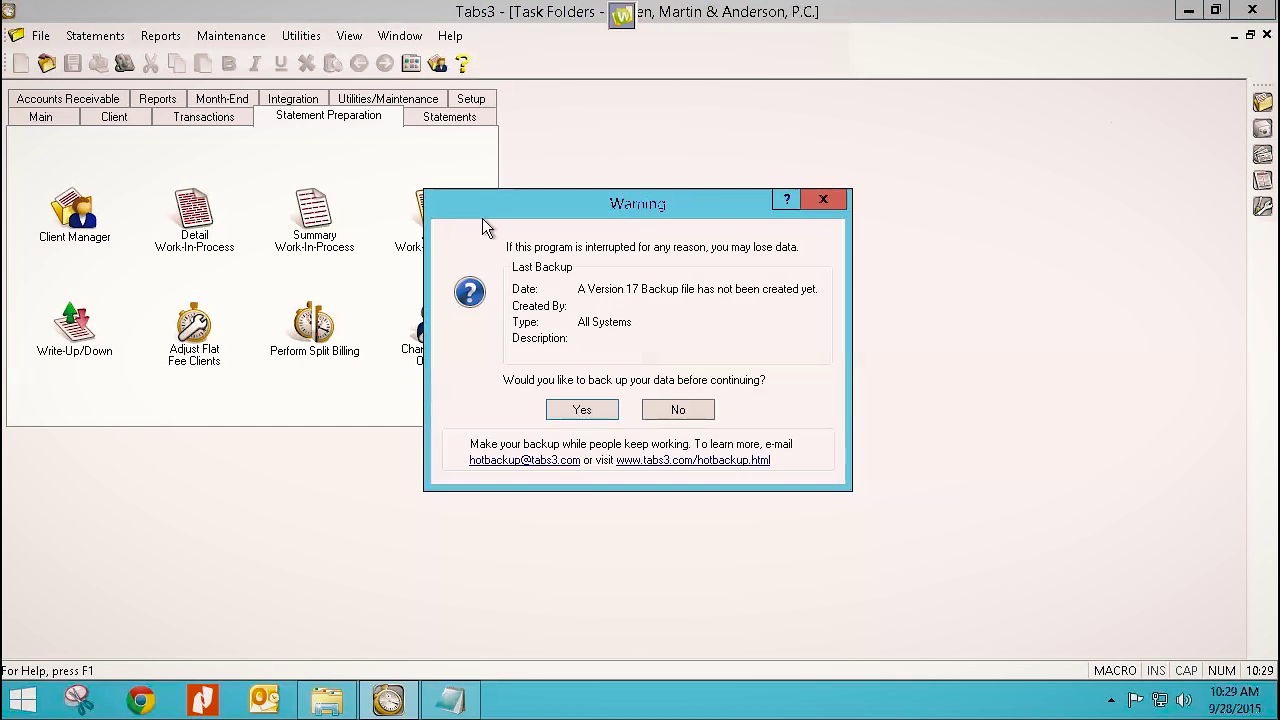
{"action": "left_click", "coordinate": [675, 411]}
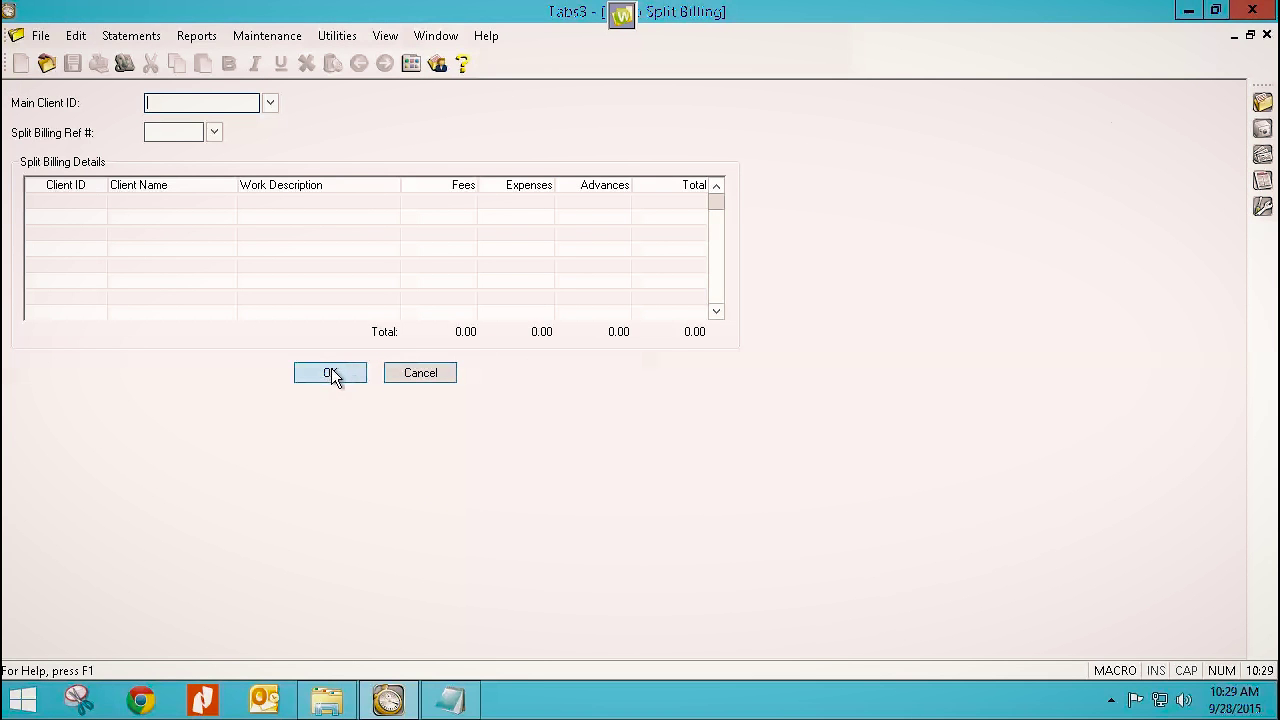
{"action": "type", "text": "851"}
{"action": "key", "text": "Tab"}
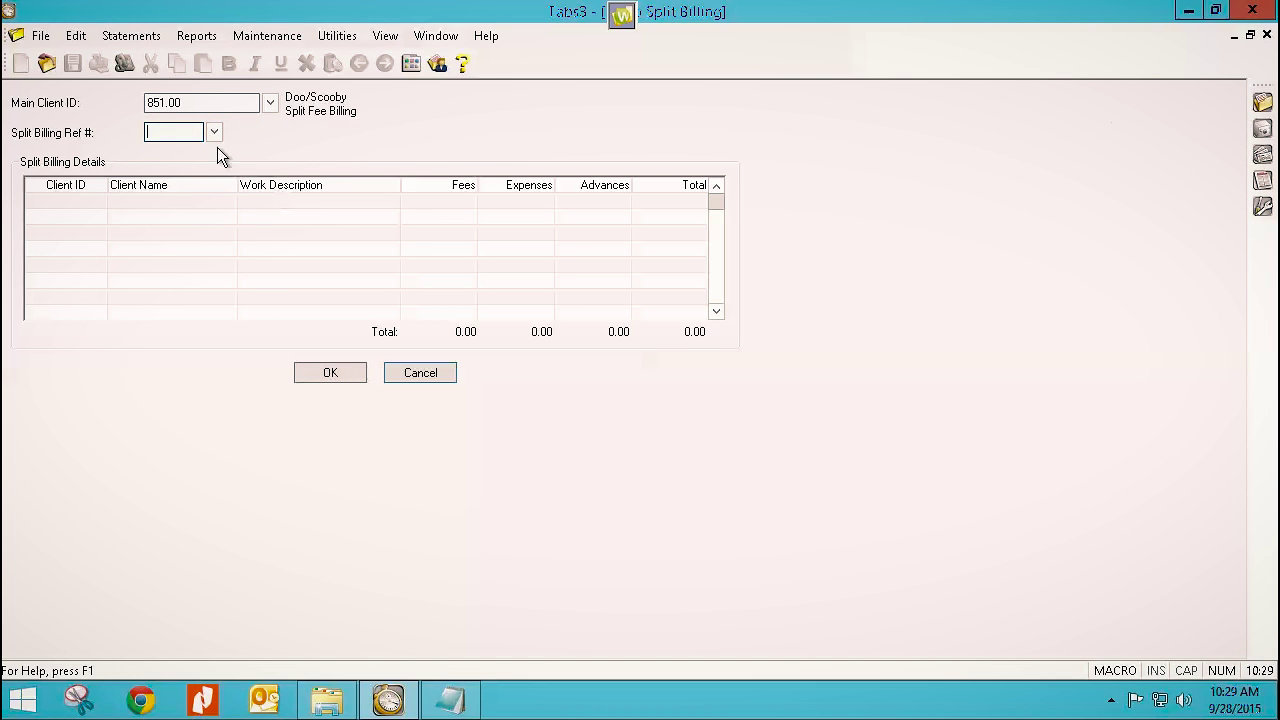
Load split billing reference 1 and undo it, confirming deletion of the split transactions.
{"action": "left_click", "coordinate": [214, 133]}
{"action": "left_click", "coordinate": [581, 446]}
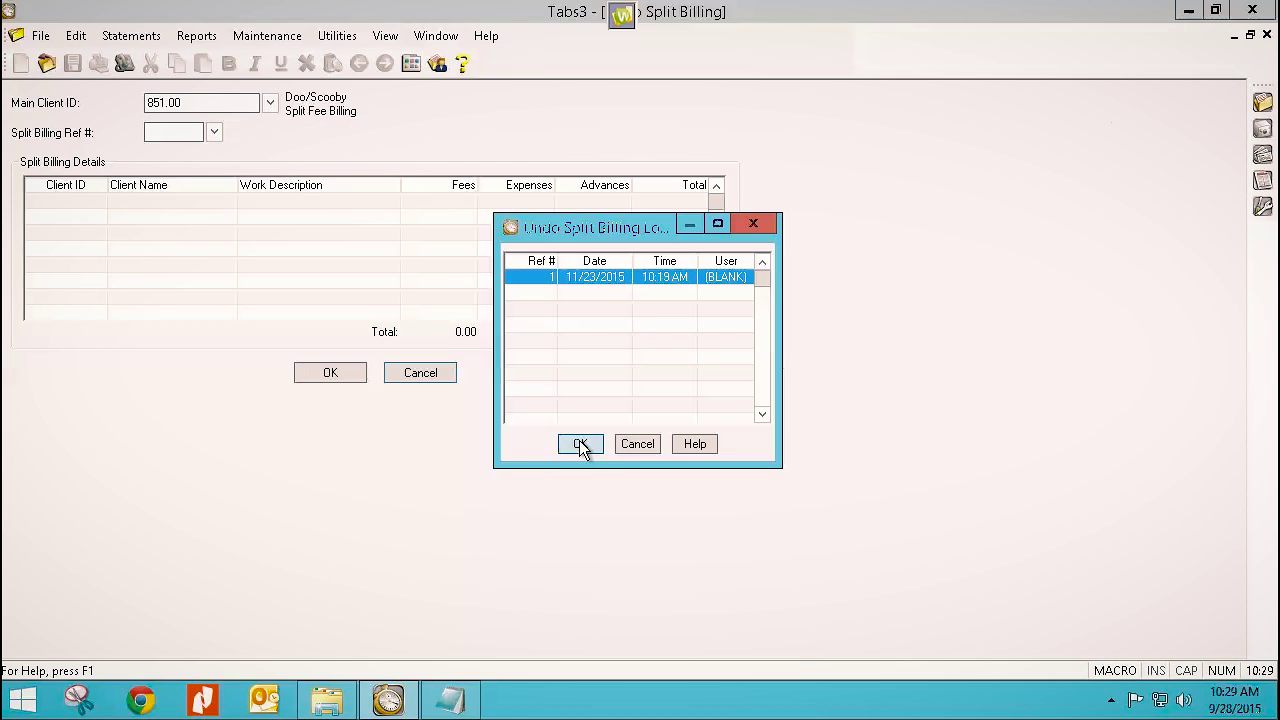
{"action": "left_click", "coordinate": [348, 374]}
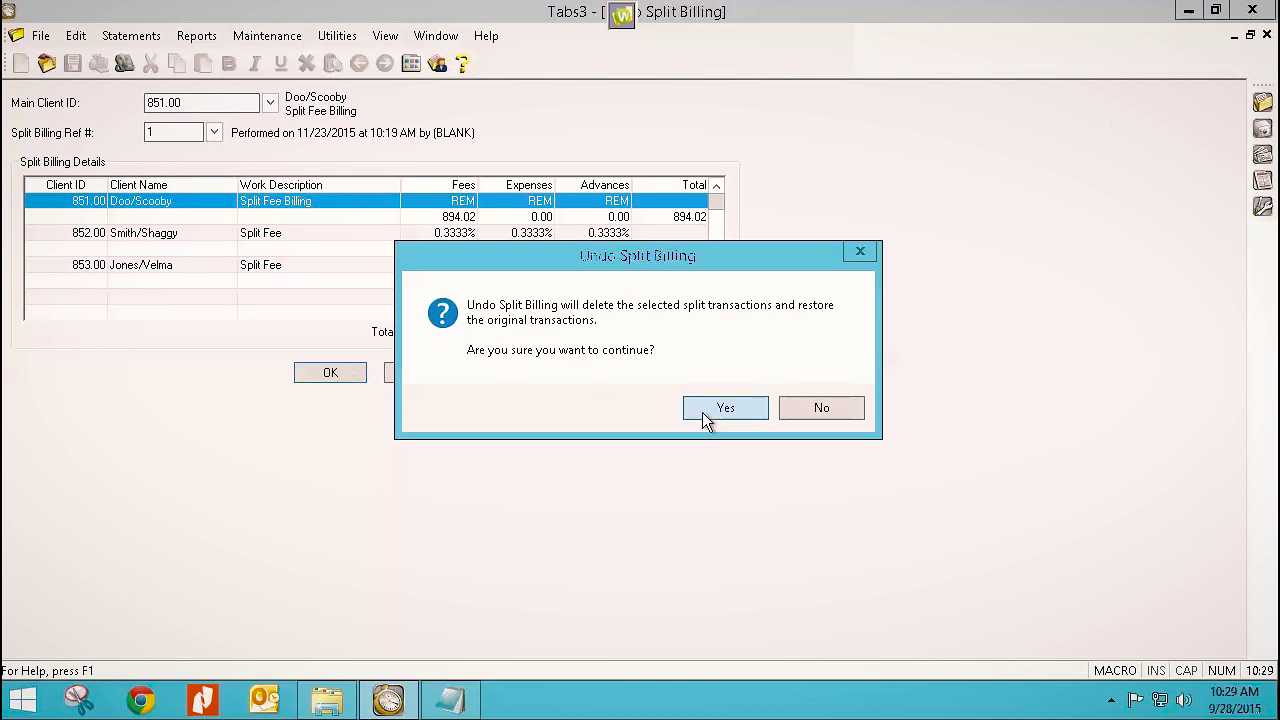
{"action": "left_click", "coordinate": [714, 409]}
{"action": "left_click", "coordinate": [617, 422]}
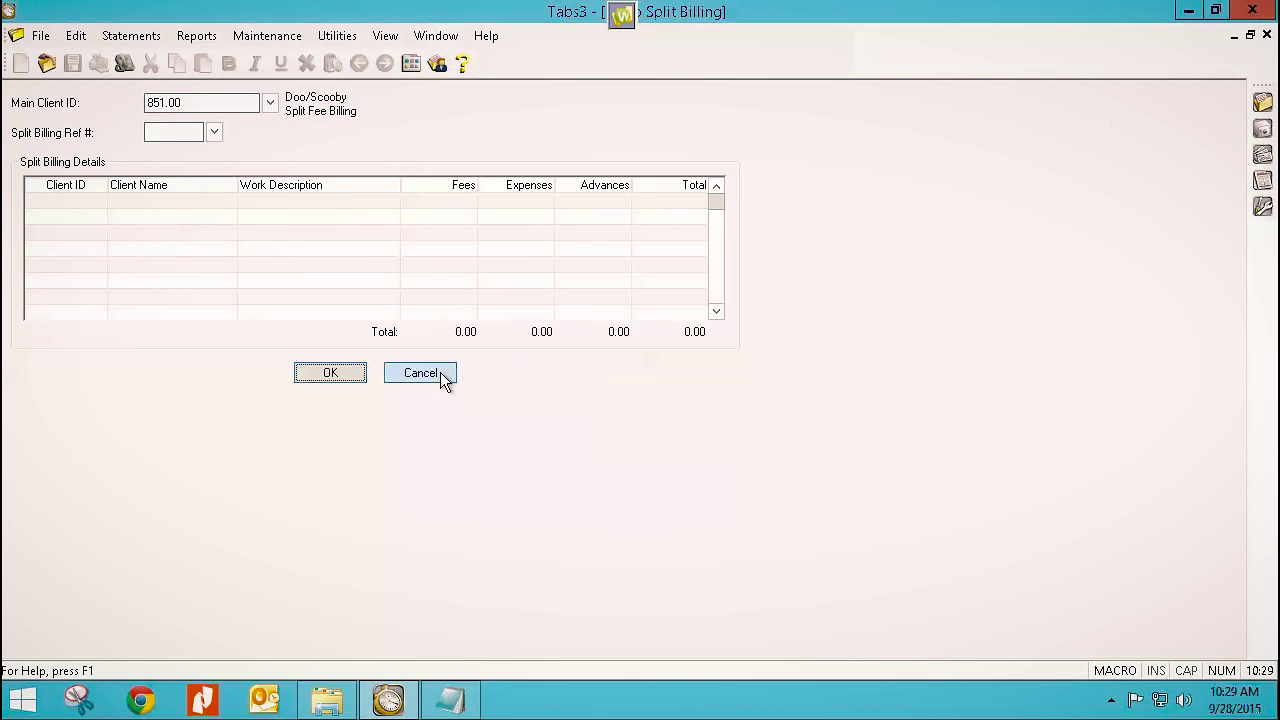
{"action": "left_click", "coordinate": [440, 372]}
{"action": "left_click", "coordinate": [172, 135]}
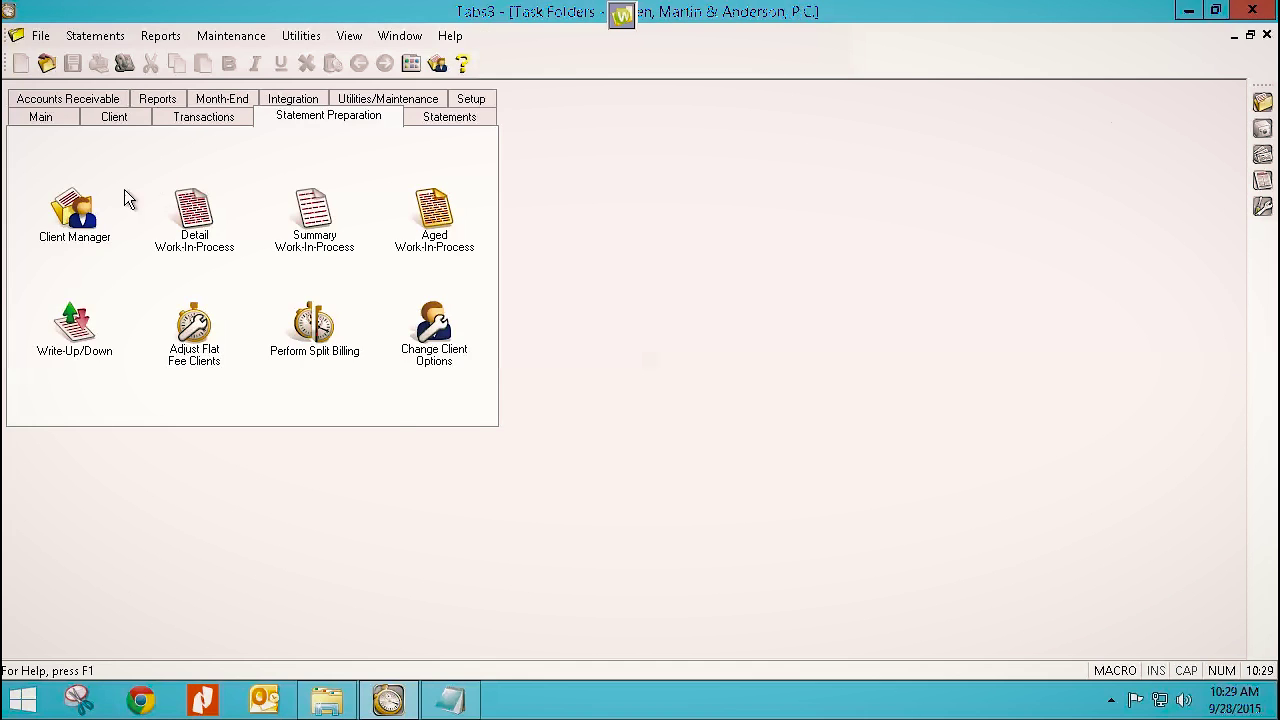
{"action": "left_click", "coordinate": [44, 118]}
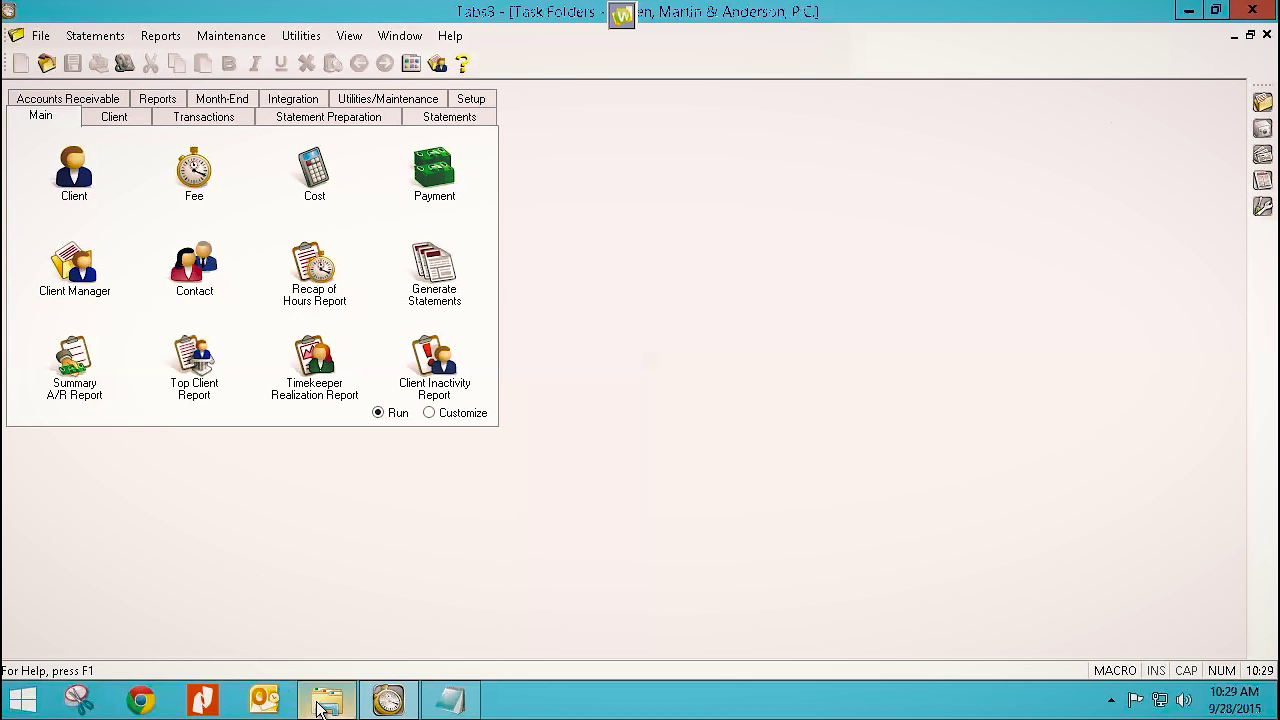
{"action": "left_click", "coordinate": [463, 700]}
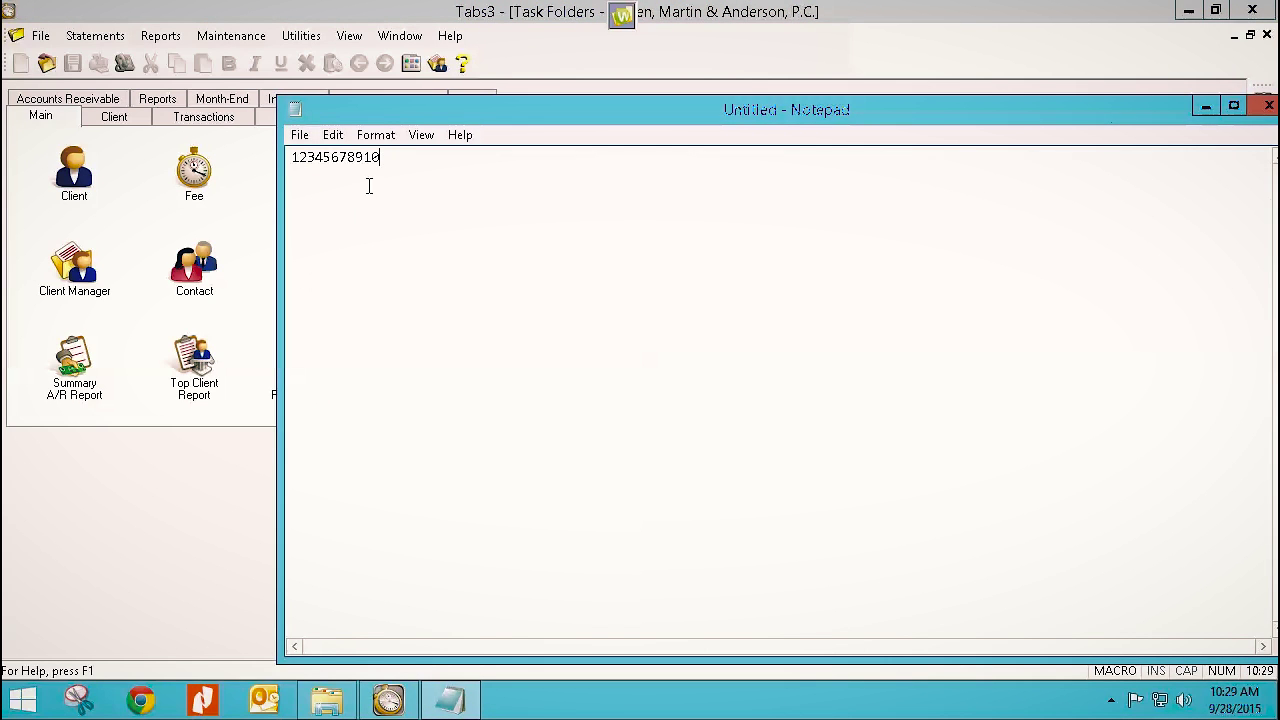
{"action": "double_click", "coordinate": [291, 167]}
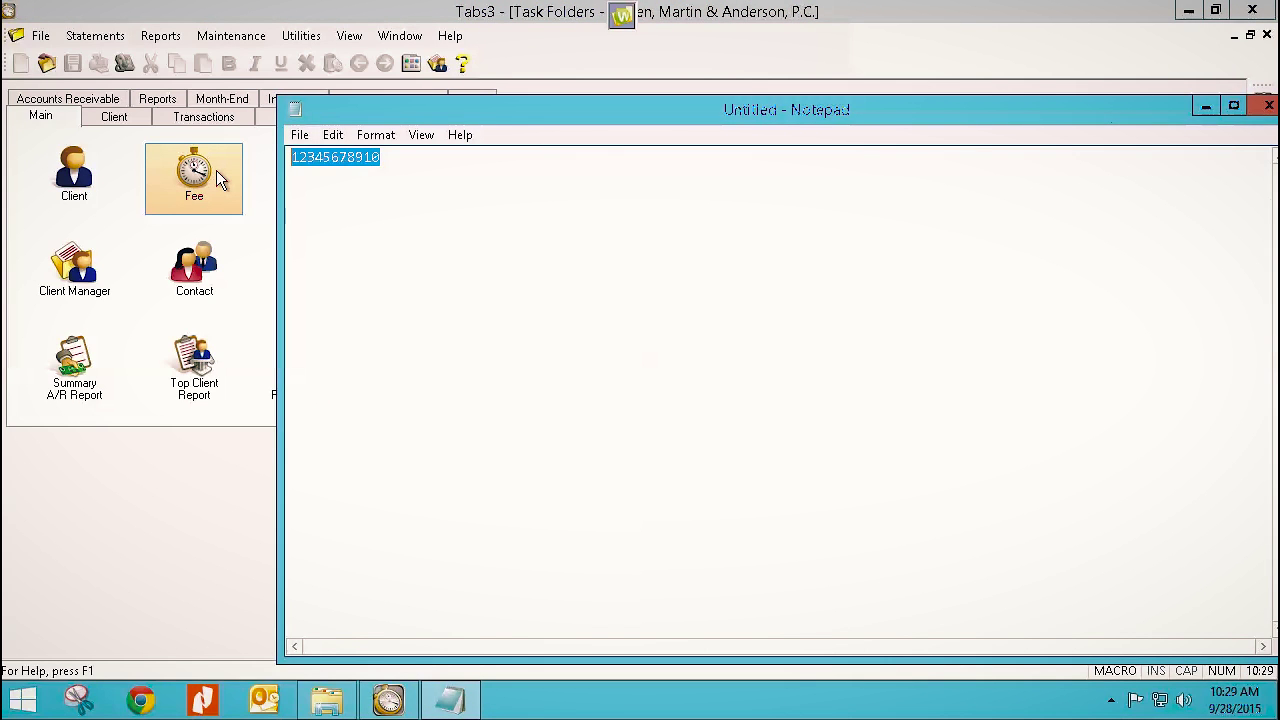
{"action": "type", "text": "1234"}
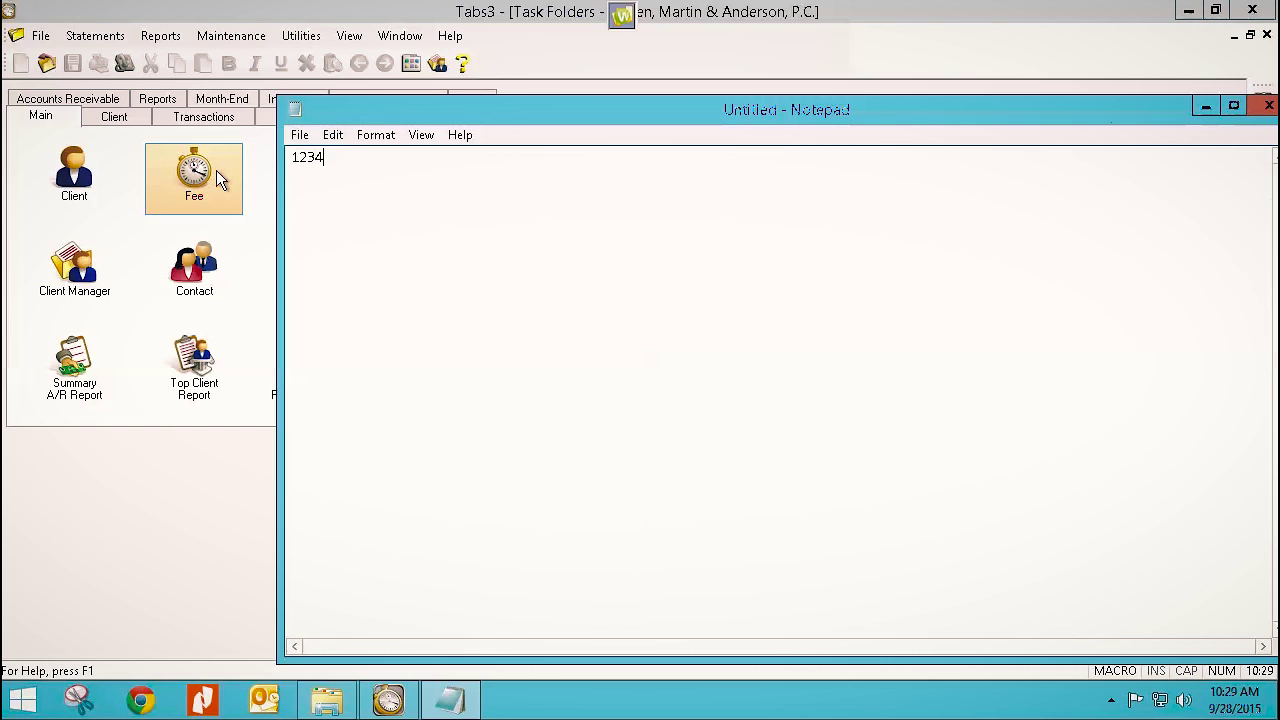
{"action": "type", "text": "5678910"}
{"action": "left_click", "coordinate": [1268, 105]}
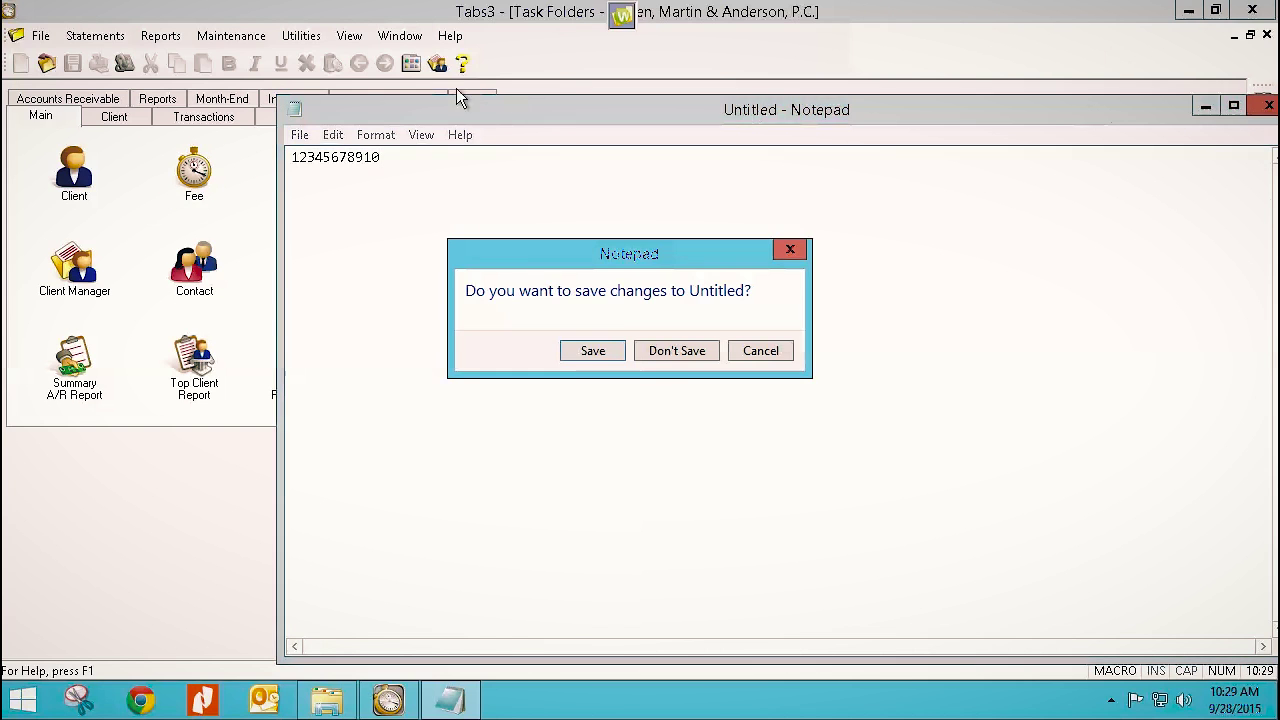
{"action": "left_click", "coordinate": [694, 354]}
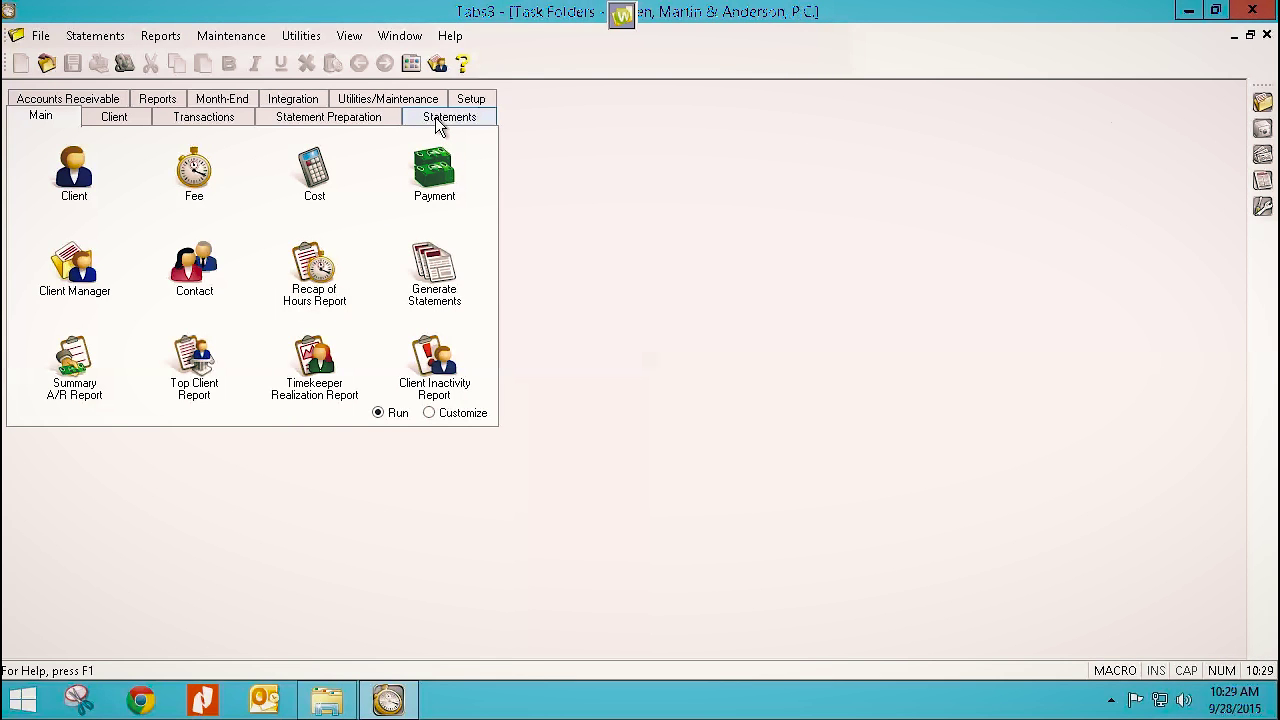
Run split billing for client 851.00 thru 851.00, with the fee end date checked, producing 3 records.
{"action": "left_click", "coordinate": [348, 117]}
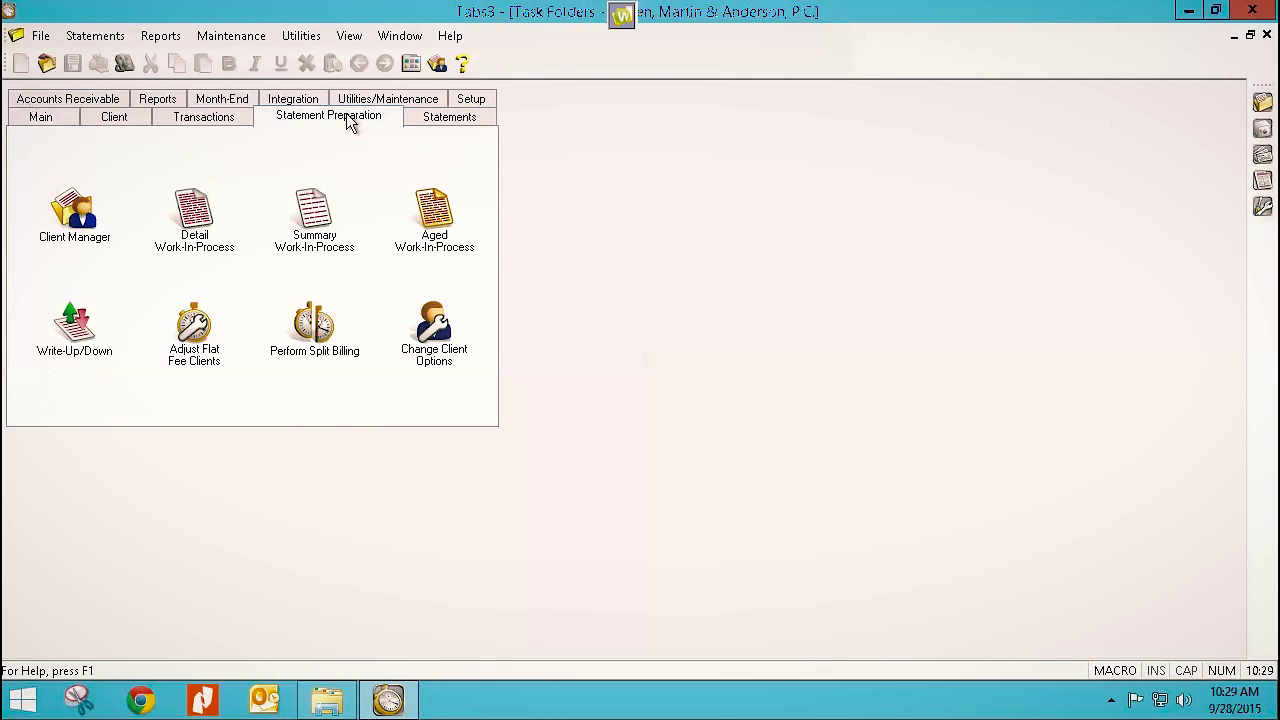
{"action": "left_click", "coordinate": [312, 338]}
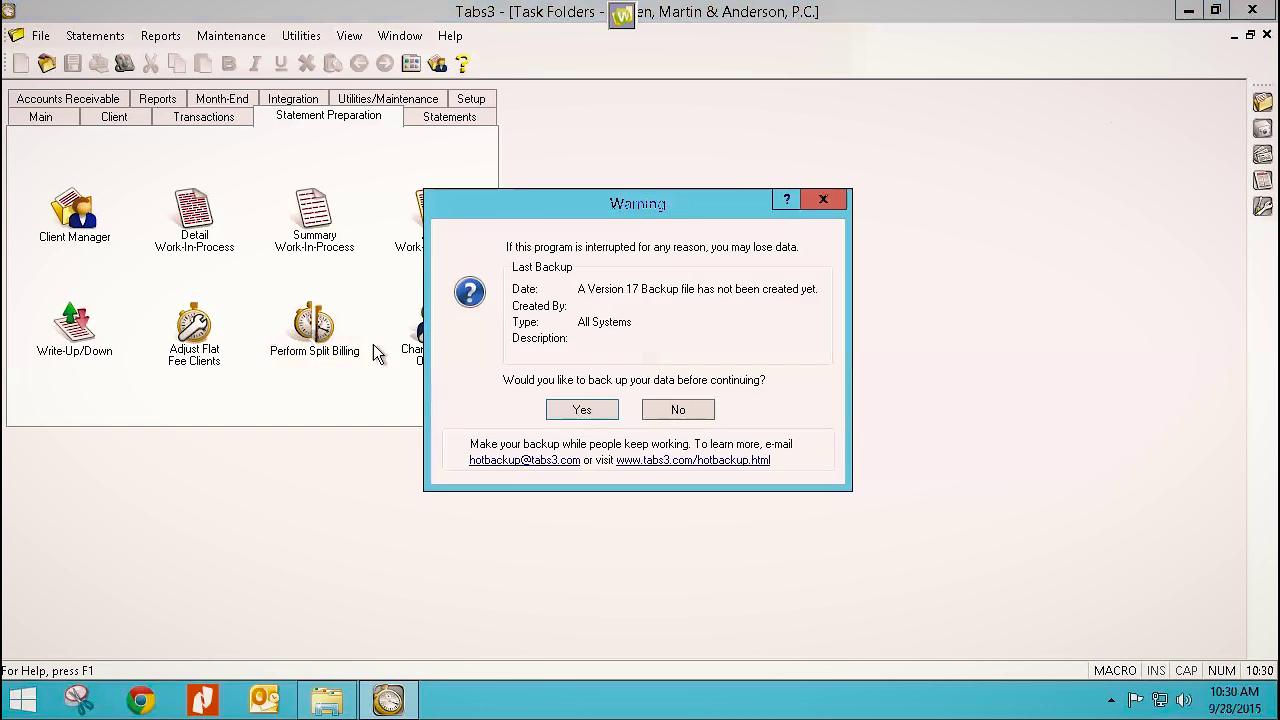
{"action": "left_click", "coordinate": [676, 411]}
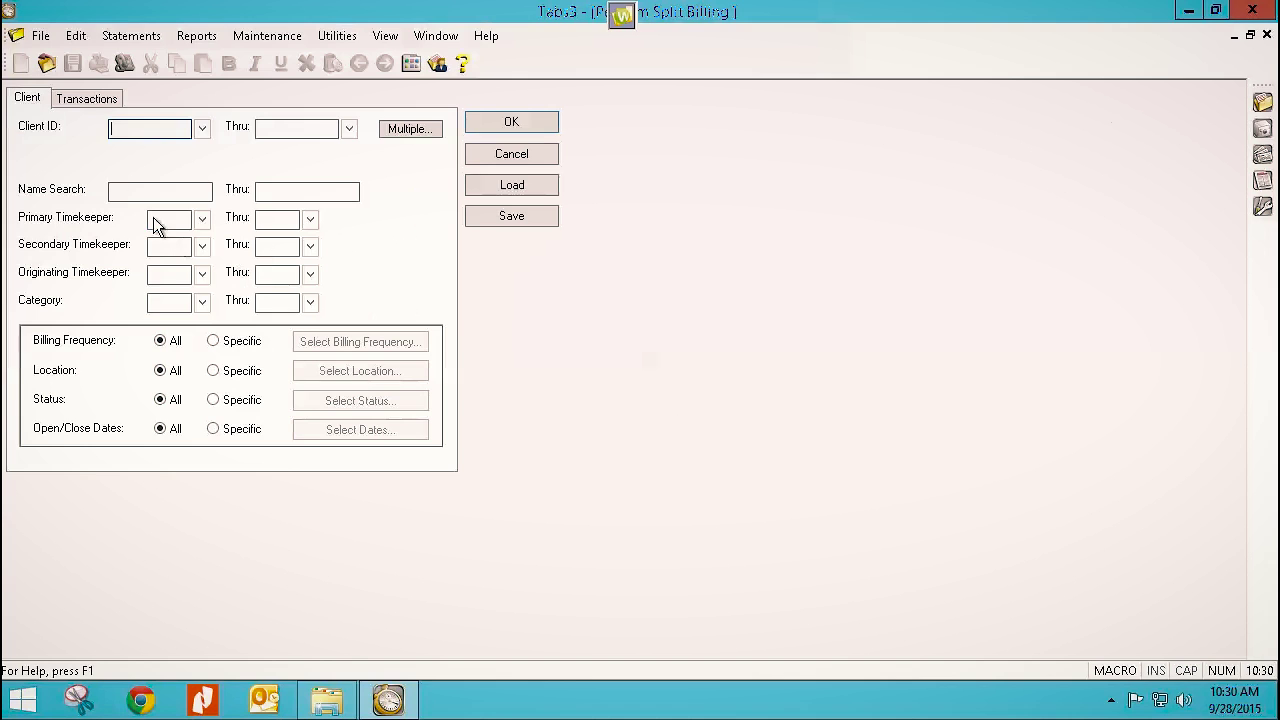
{"action": "type", "text": "851.00"}
{"action": "key", "text": "Tab"}
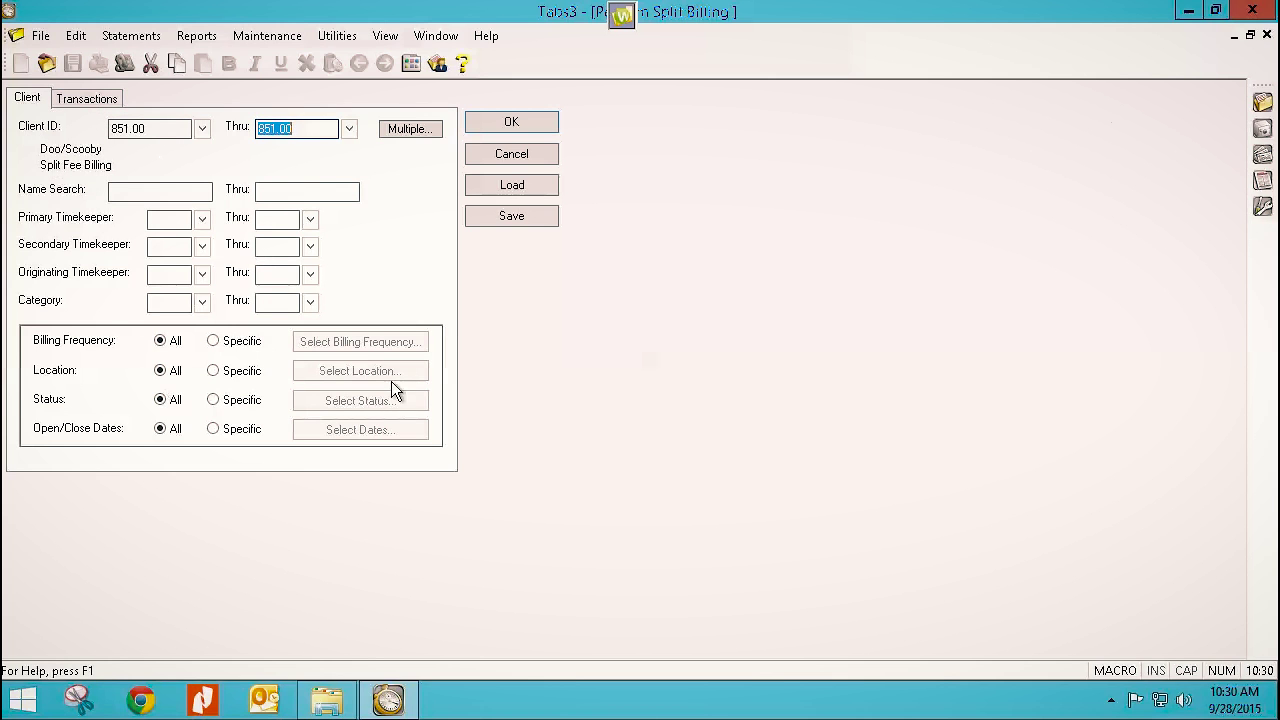
{"action": "left_click", "coordinate": [70, 102]}
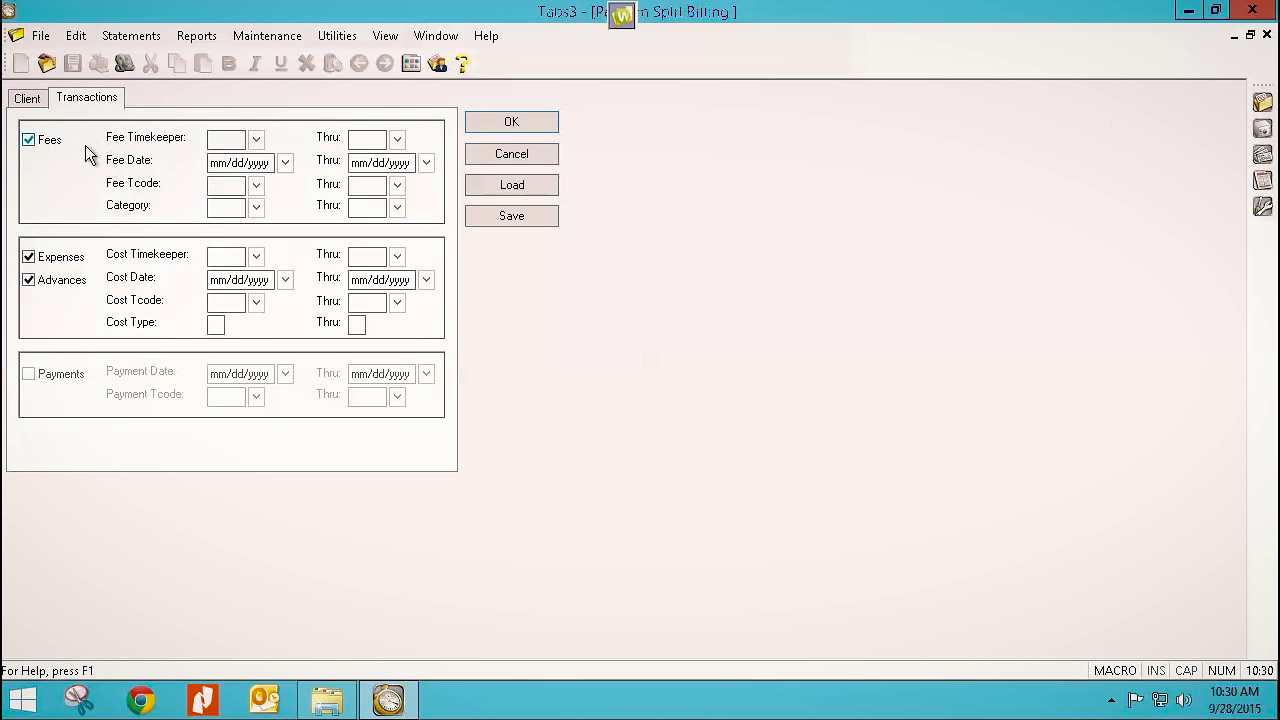
{"action": "left_click", "coordinate": [395, 163]}
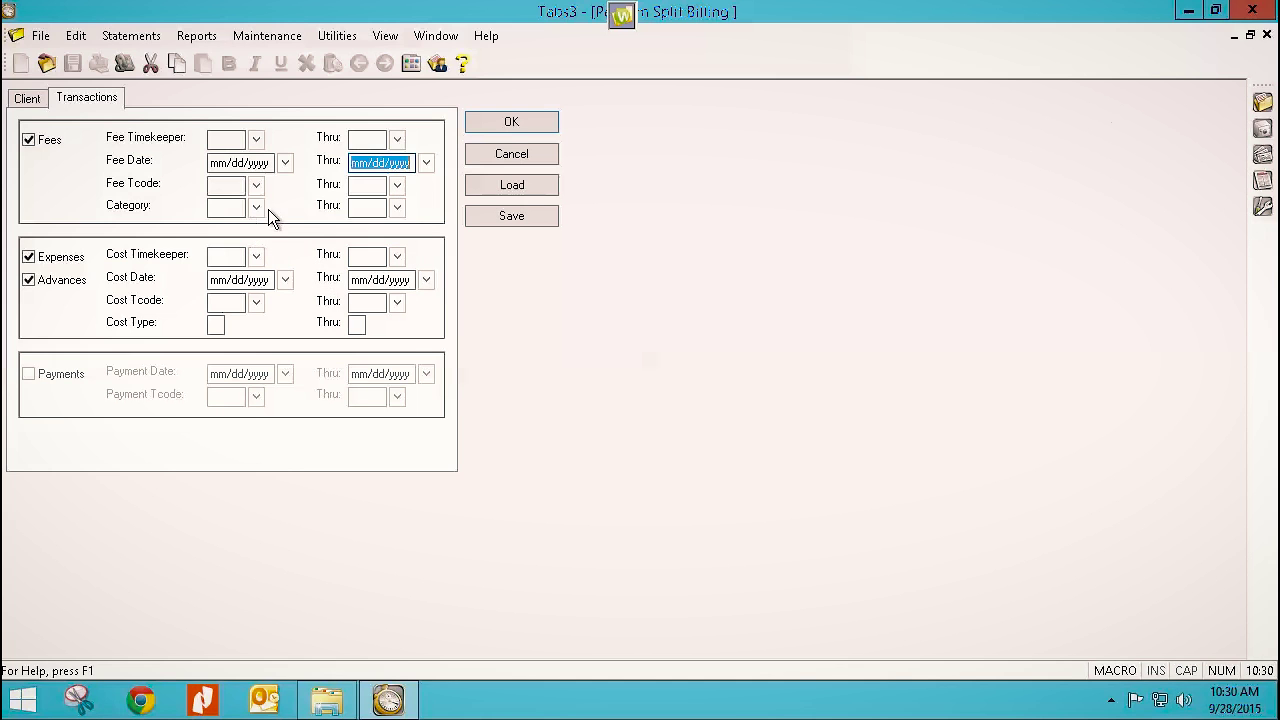
{"action": "left_click", "coordinate": [473, 125]}
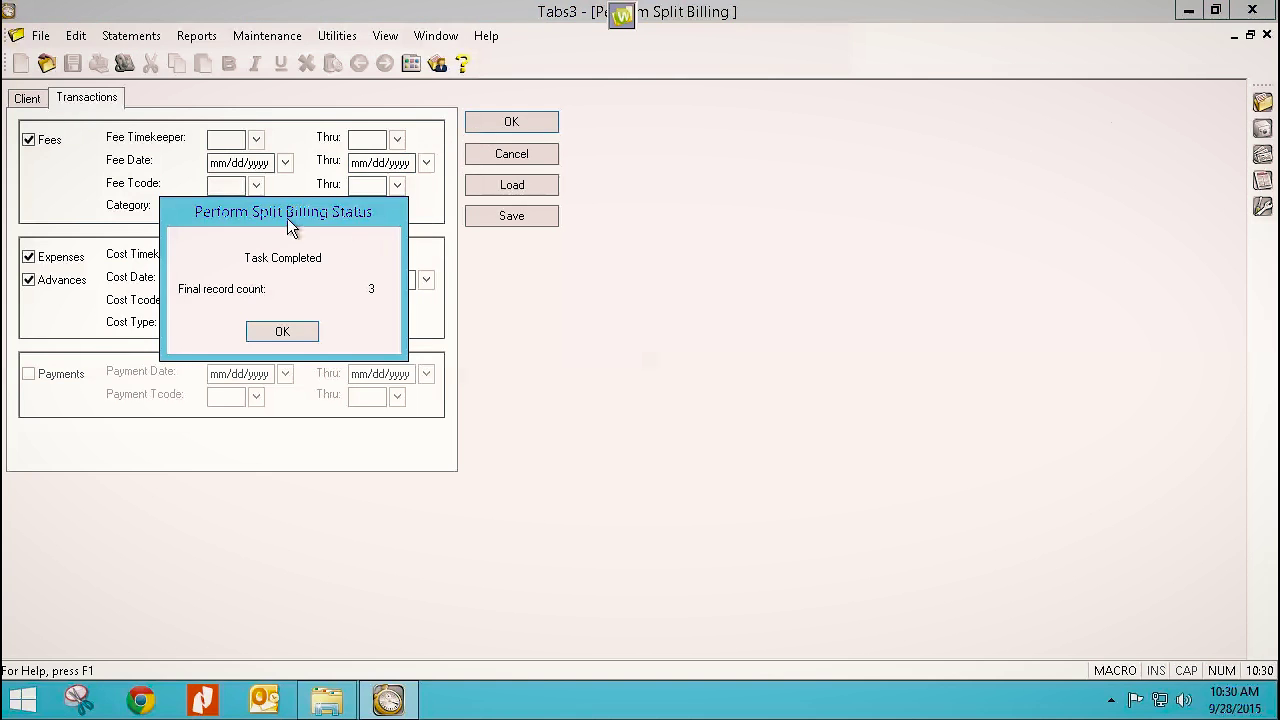
{"action": "left_click", "coordinate": [268, 340]}
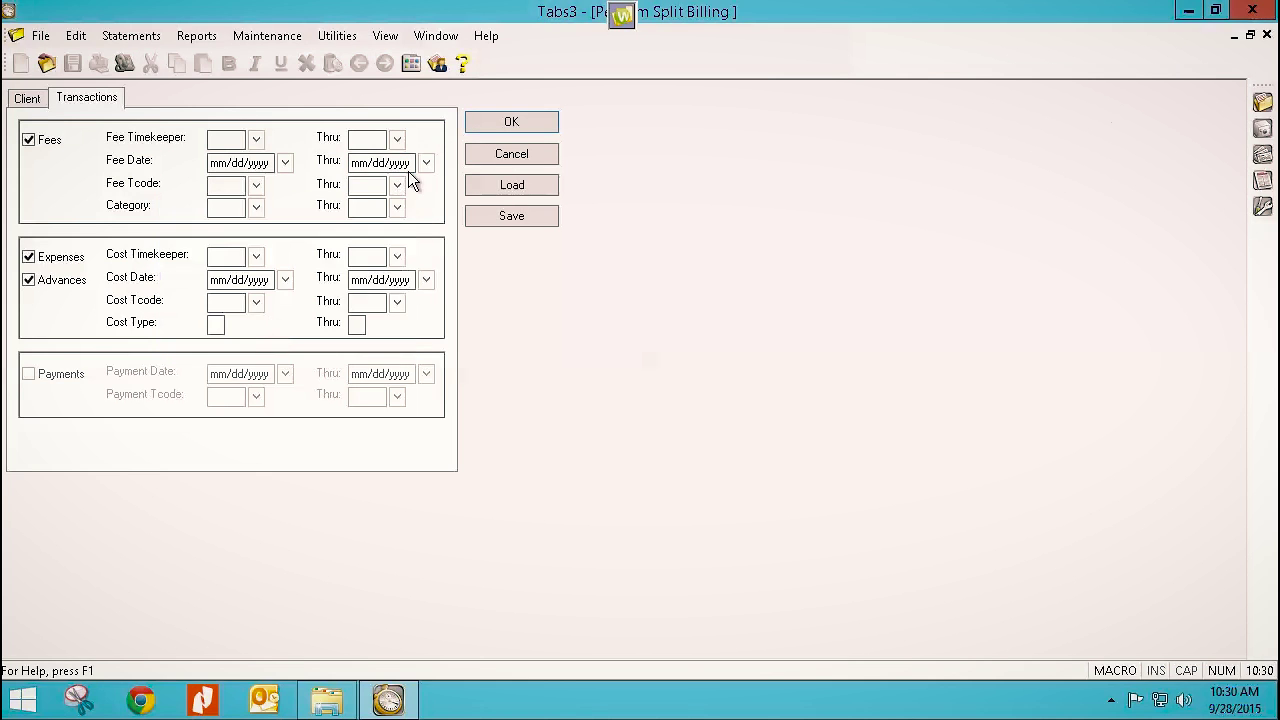
Cancel split billing without the verification list, then browse and dismiss the Maintenance menu.
{"action": "left_click", "coordinate": [483, 155]}
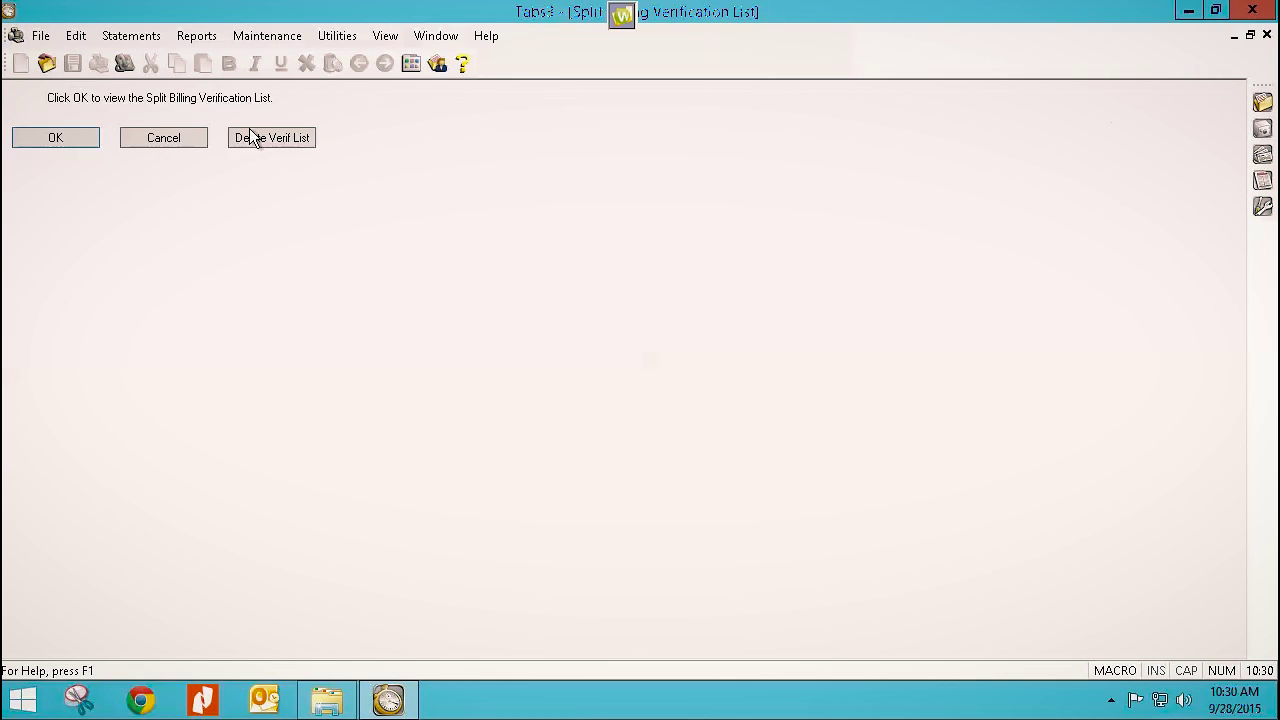
{"action": "left_click", "coordinate": [172, 140]}
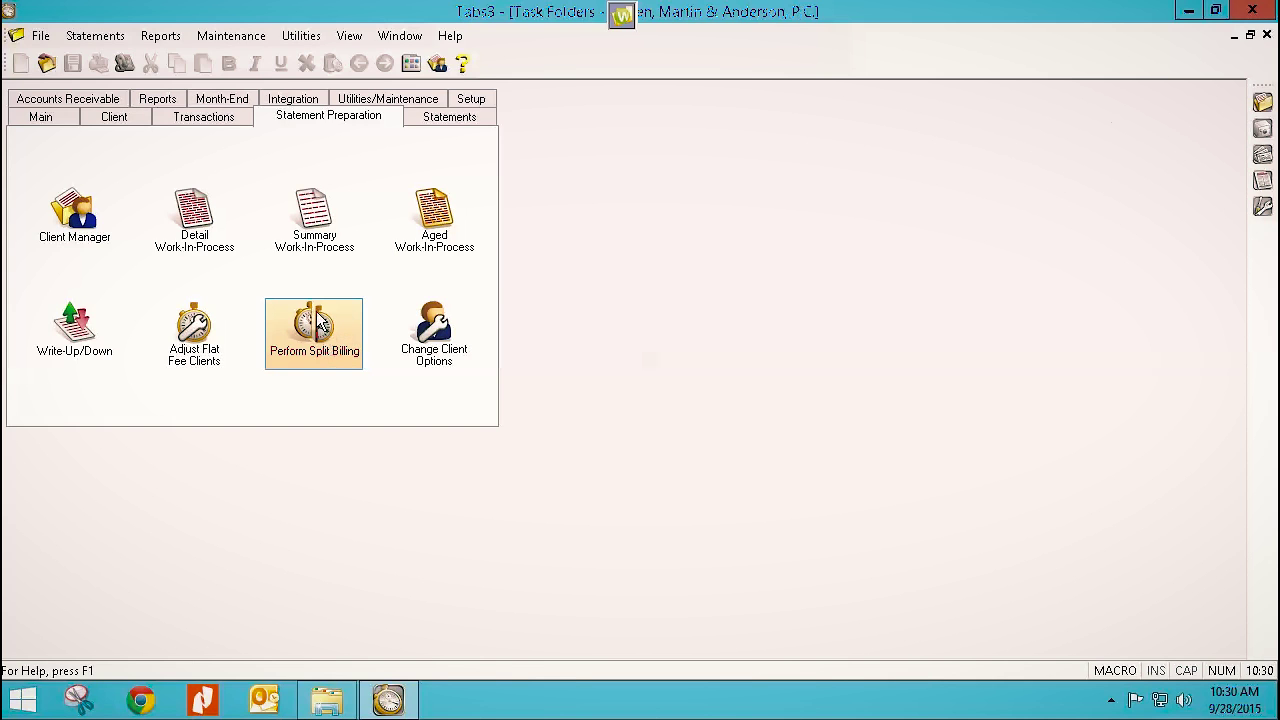
{"action": "left_click", "coordinate": [250, 38]}
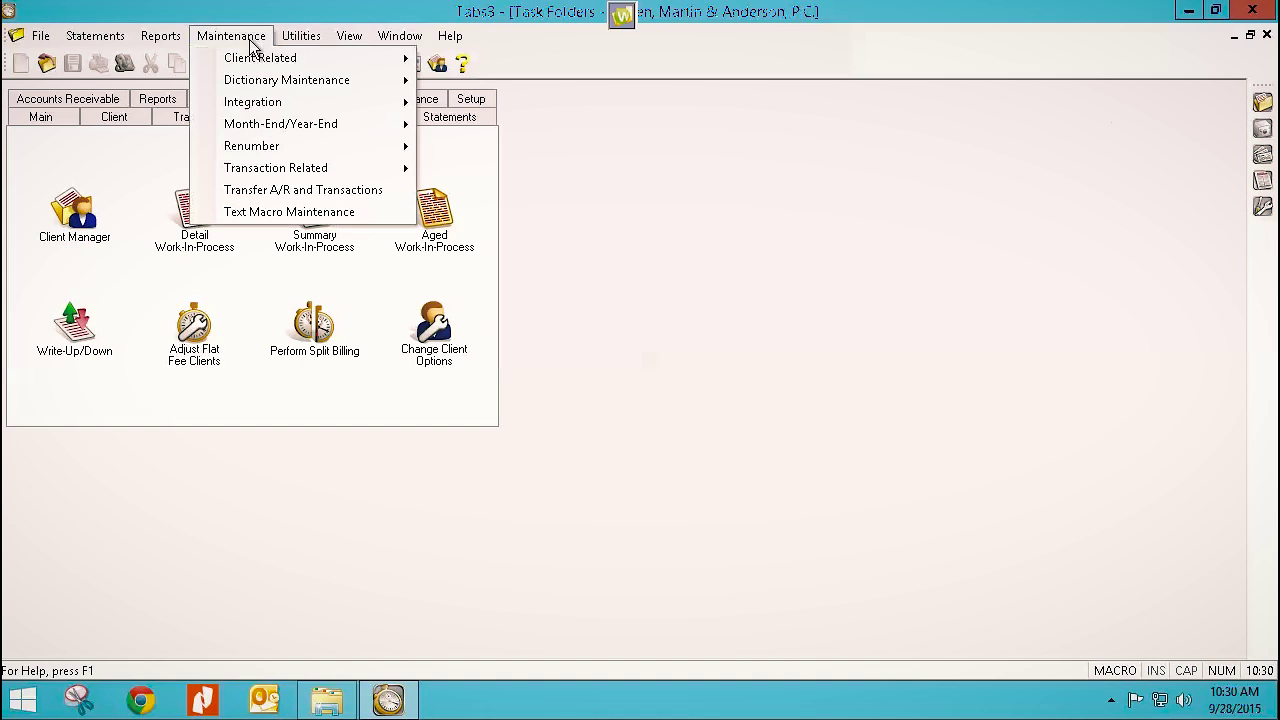
{"action": "mouse_move", "coordinate": [292, 178]}
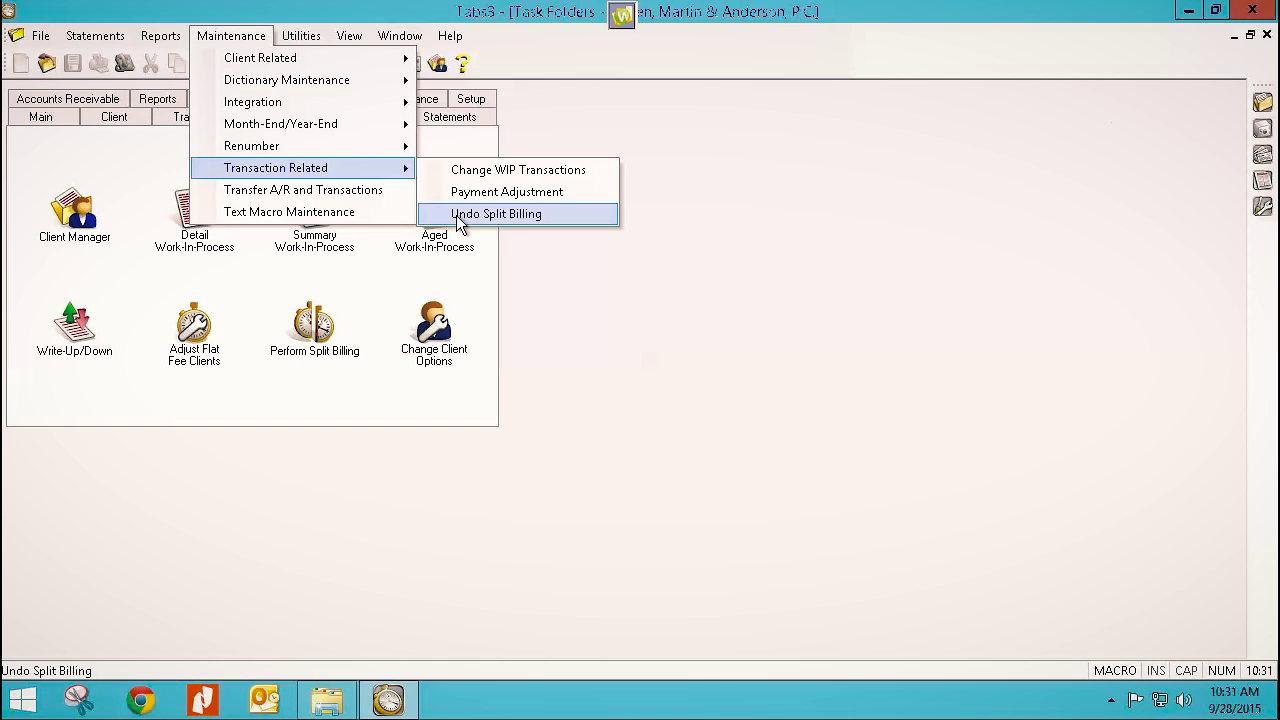
{"action": "left_click", "coordinate": [547, 300]}
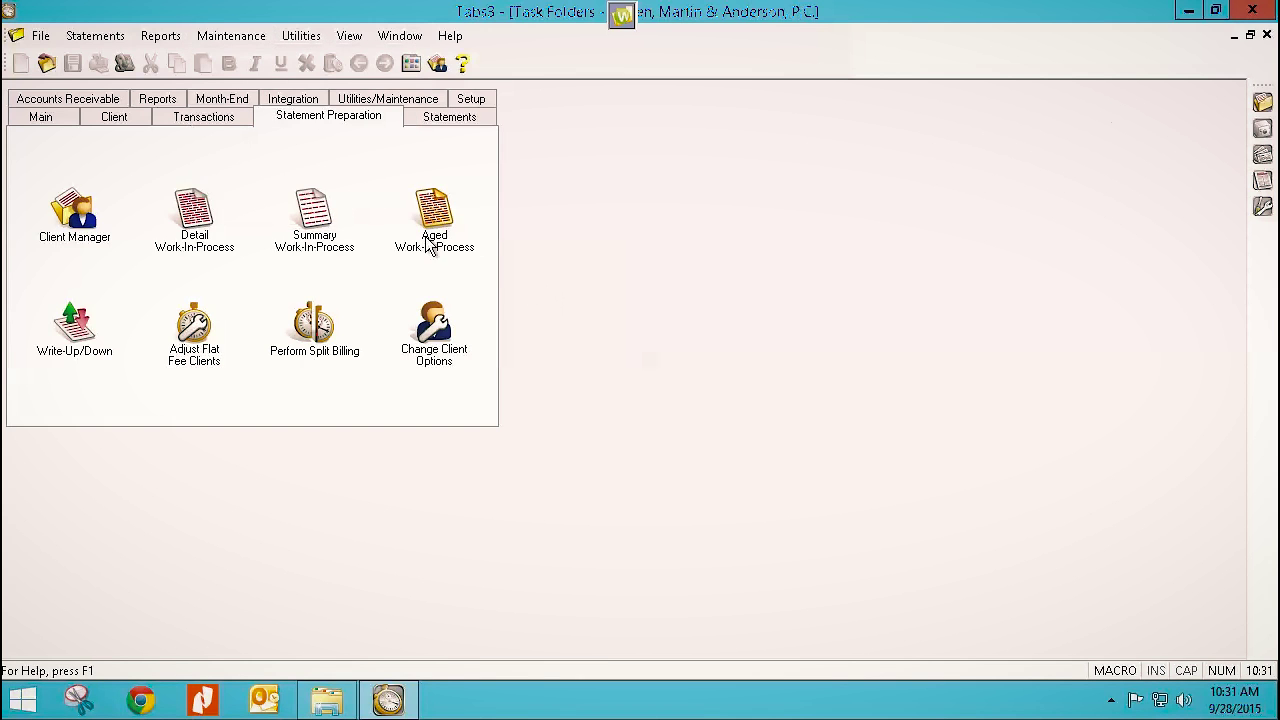
Generate draft statements dated 11/23/2015 for clients 851.00 through 853.00 as an on-screen preview.
{"action": "left_click", "coordinate": [430, 118]}
{"action": "left_click", "coordinate": [74, 178]}
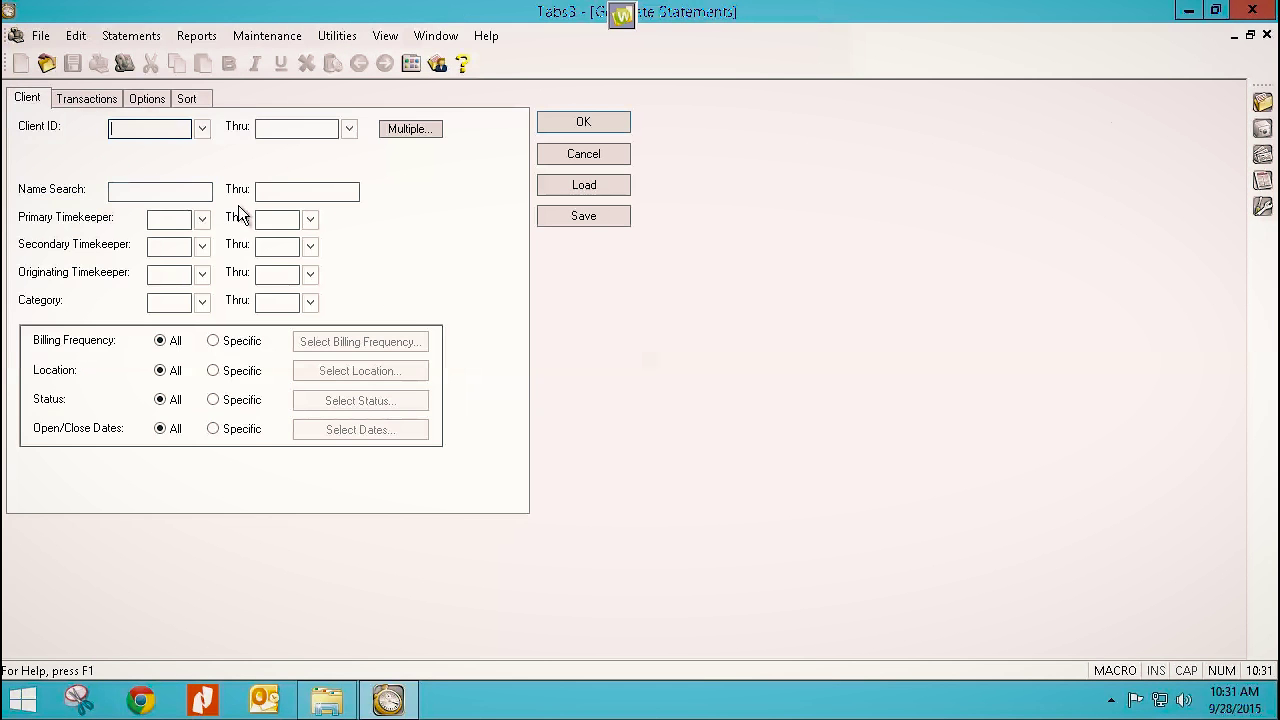
{"action": "type", "text": "851.00"}
{"action": "key", "text": "Tab"}
{"action": "type", "text": "853.00"}
{"action": "left_click", "coordinate": [103, 106]}
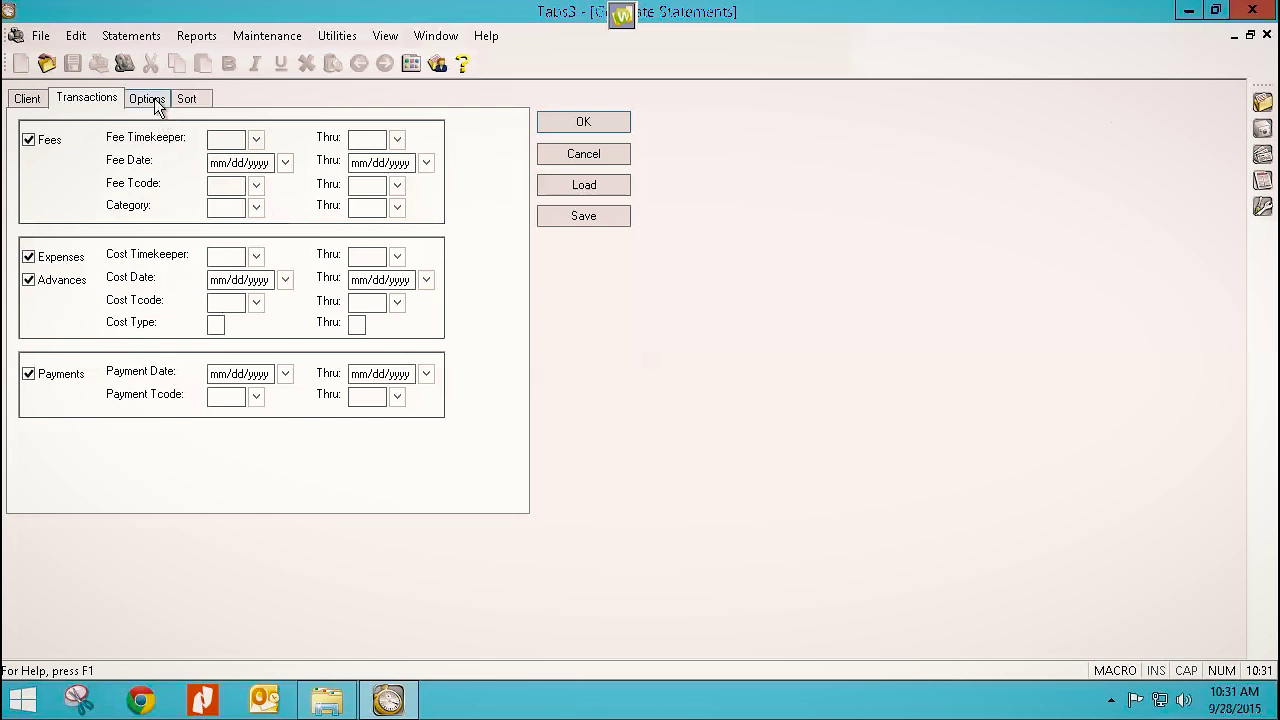
{"action": "left_click", "coordinate": [152, 100]}
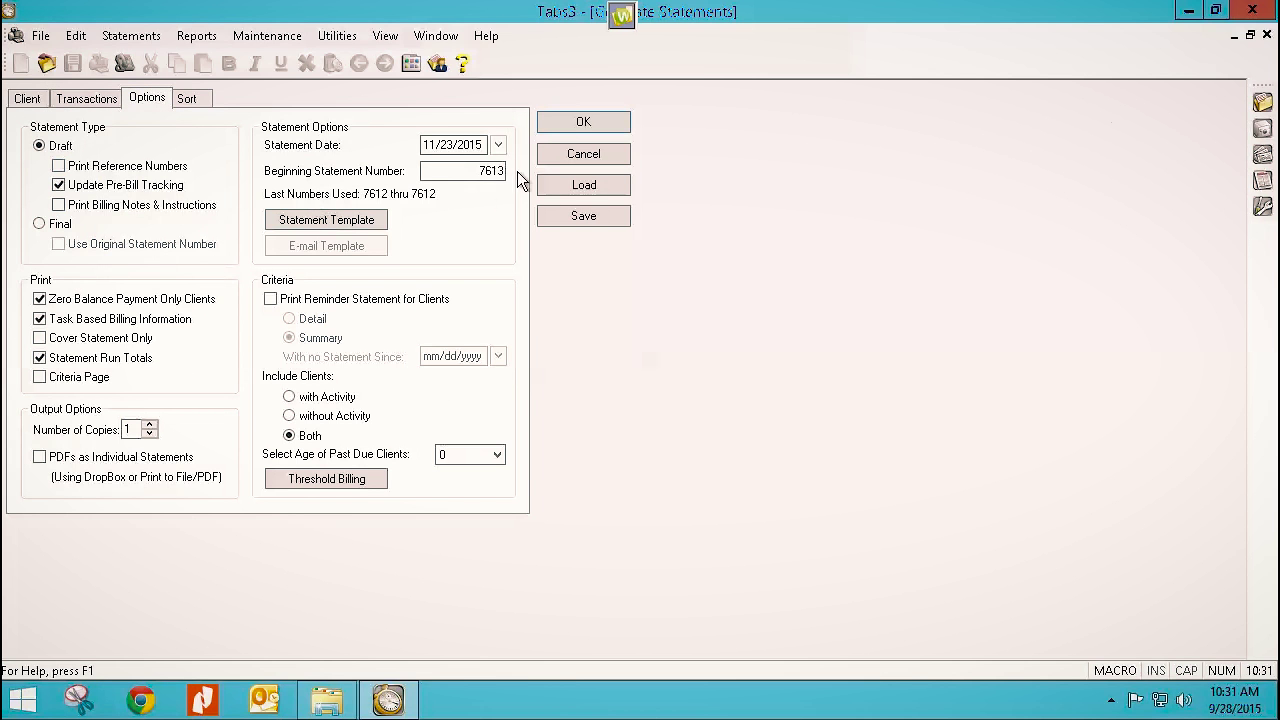
{"action": "left_click", "coordinate": [573, 125]}
{"action": "left_click", "coordinate": [680, 437]}
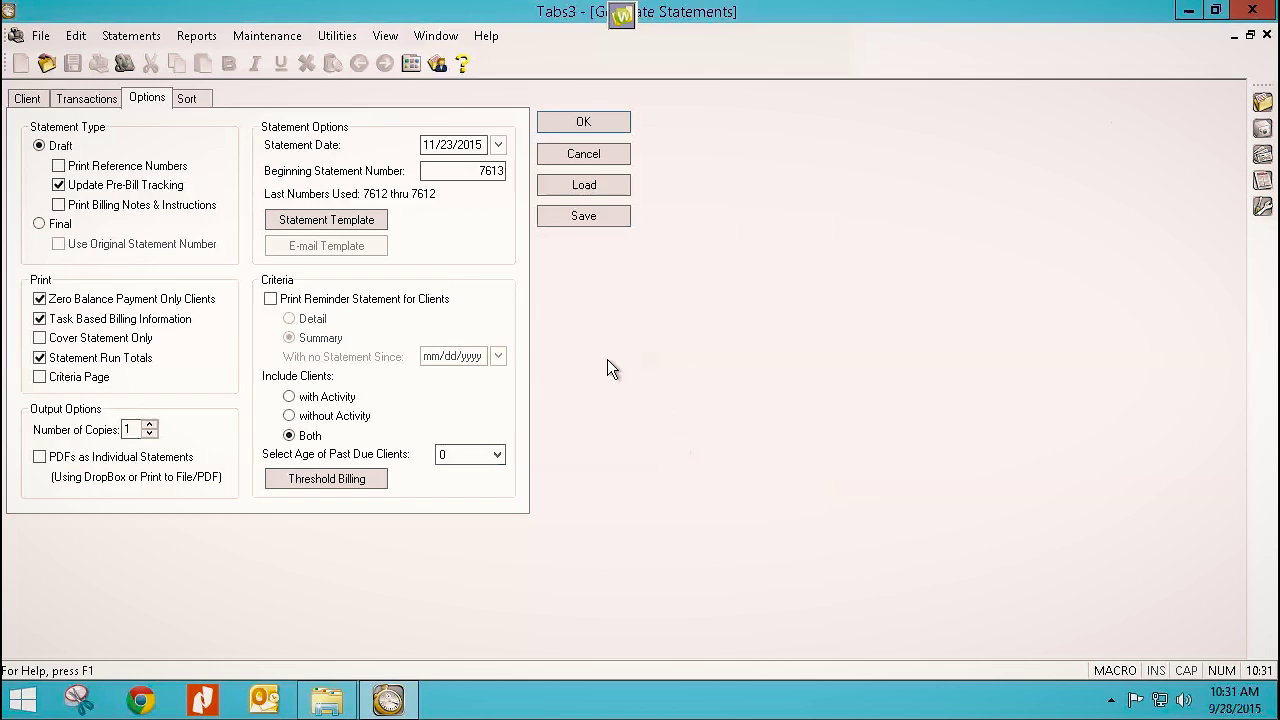
Scroll pages 1–3, confirming 851.00 bills 25% of 900.00 fees for $225.00 due.
{"action": "scroll", "coordinate": [620, 349], "scroll_direction": "down", "scroll_amount": 5}
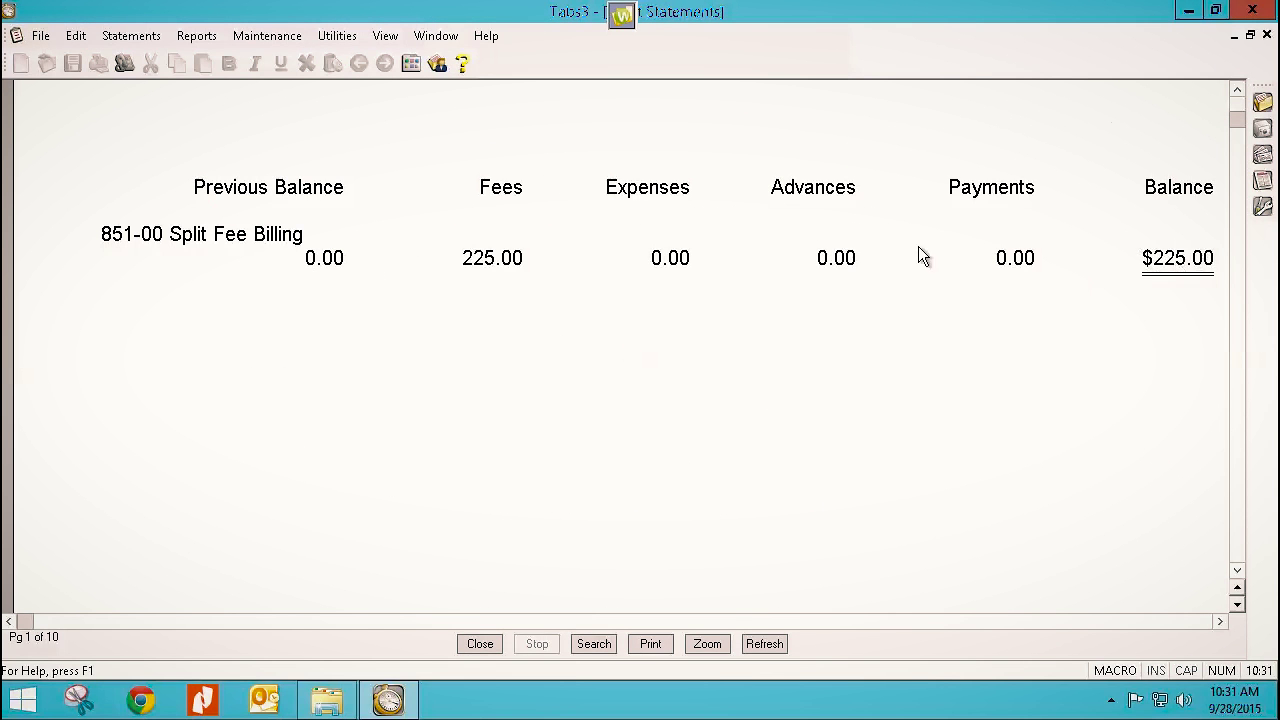
{"action": "scroll", "coordinate": [505, 318], "scroll_direction": "down", "scroll_amount": 10}
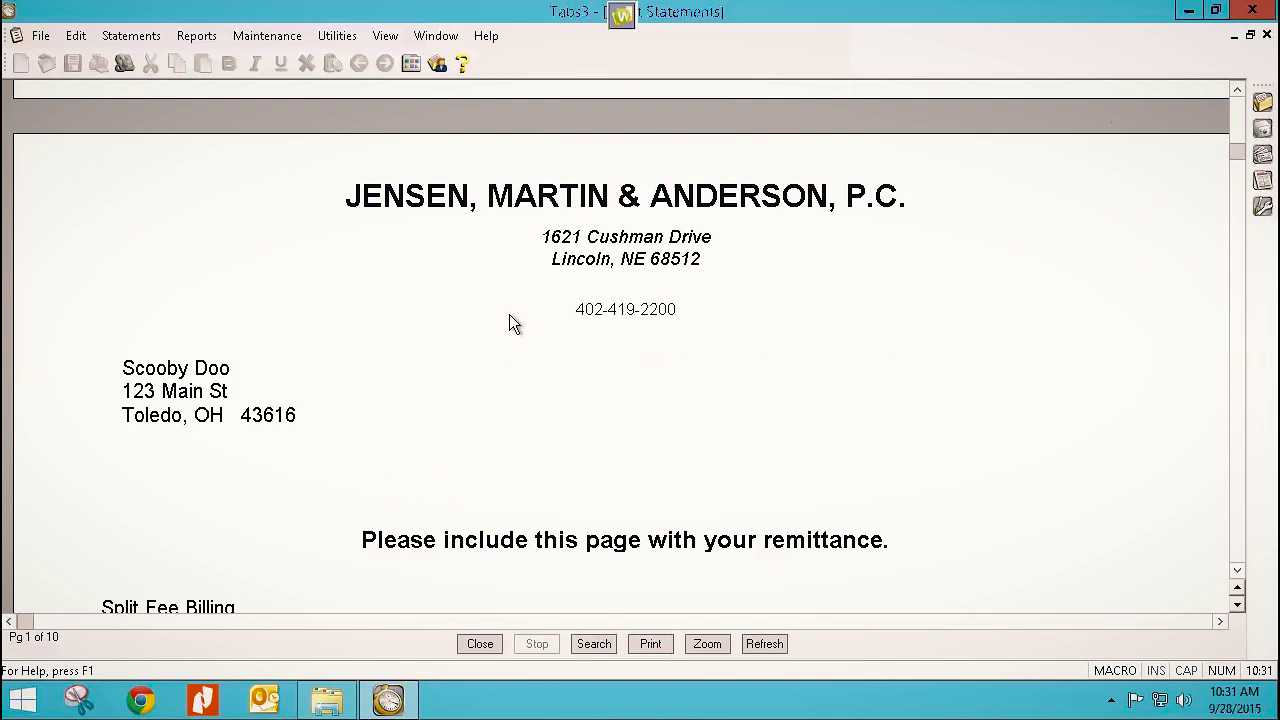
{"action": "scroll", "coordinate": [507, 318], "scroll_direction": "down", "scroll_amount": 4}
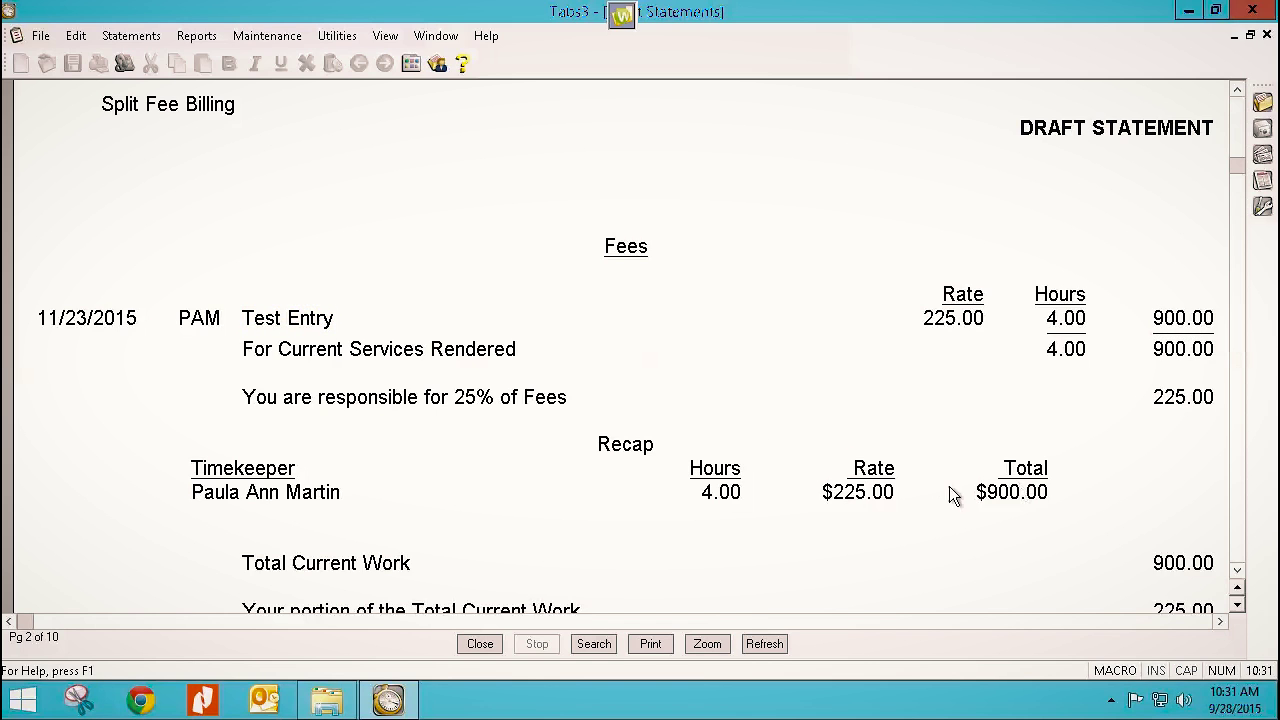
{"action": "scroll", "coordinate": [900, 500], "scroll_direction": "down", "scroll_amount": 10}
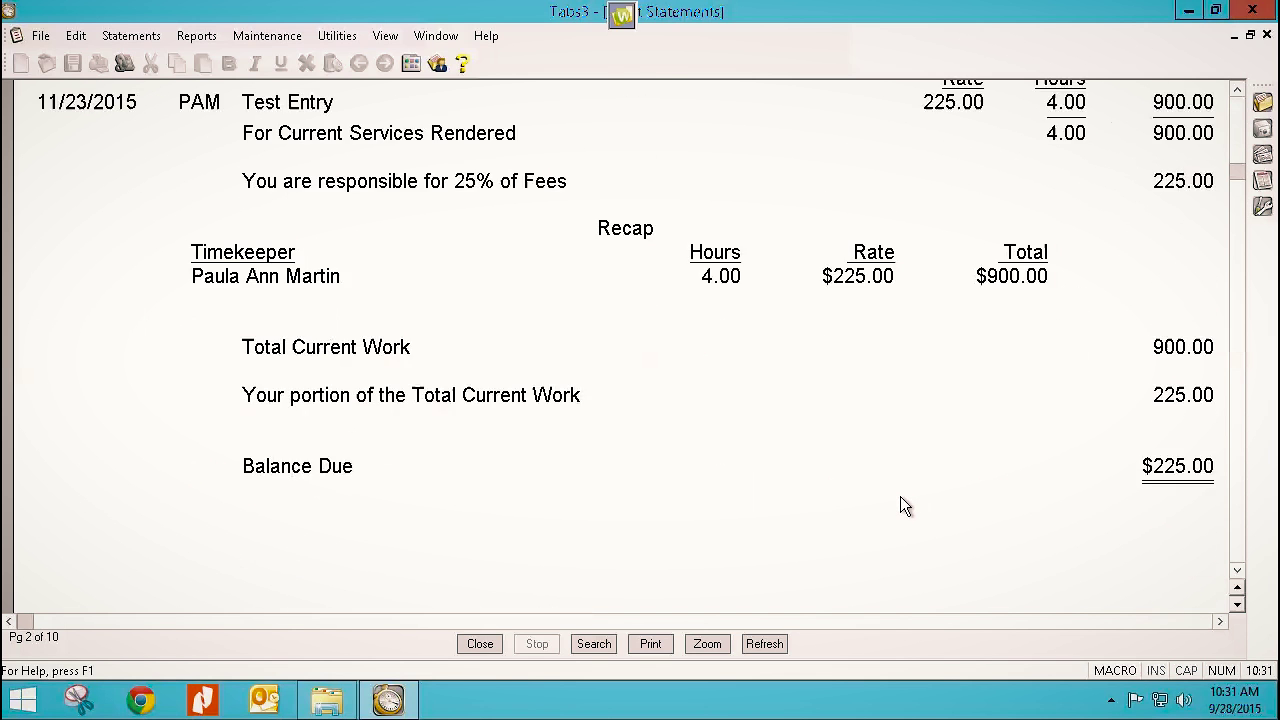
{"action": "scroll", "coordinate": [900, 494], "scroll_direction": "down", "scroll_amount": 15}
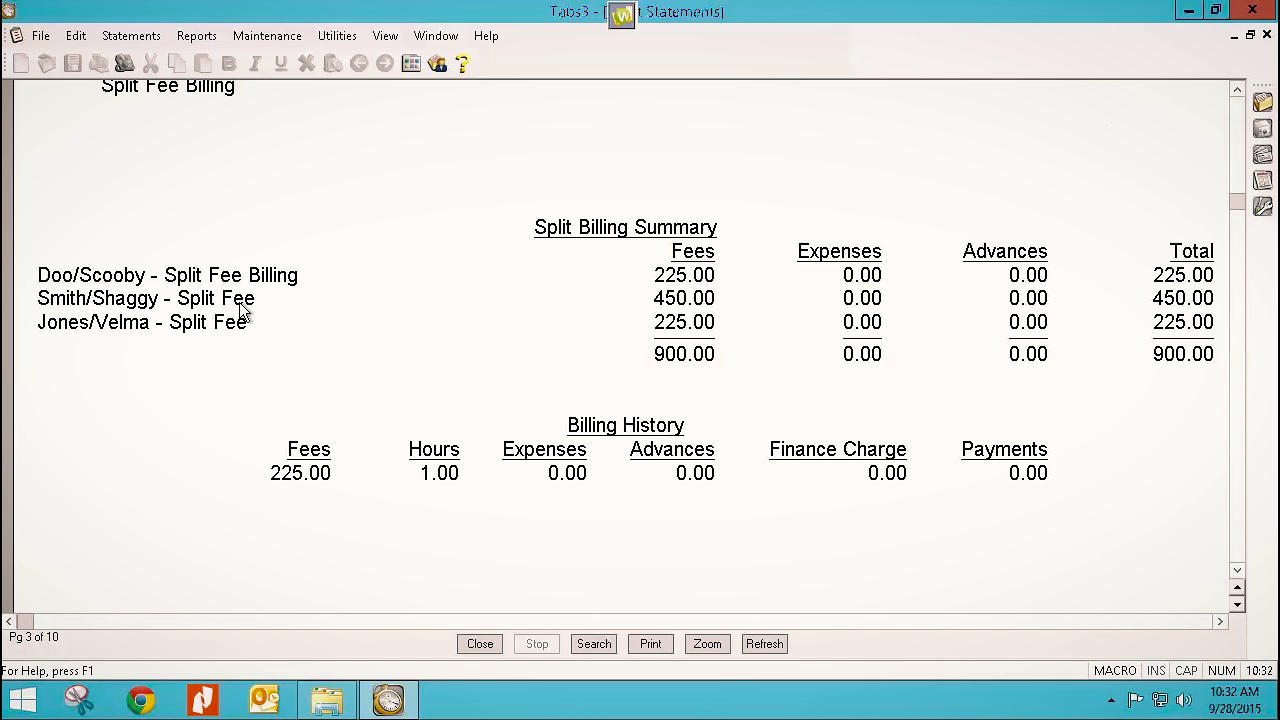
{"action": "scroll", "coordinate": [284, 400], "scroll_direction": "down", "scroll_amount": 3}
{"action": "scroll", "coordinate": [285, 400], "scroll_direction": "down", "scroll_amount": 15}
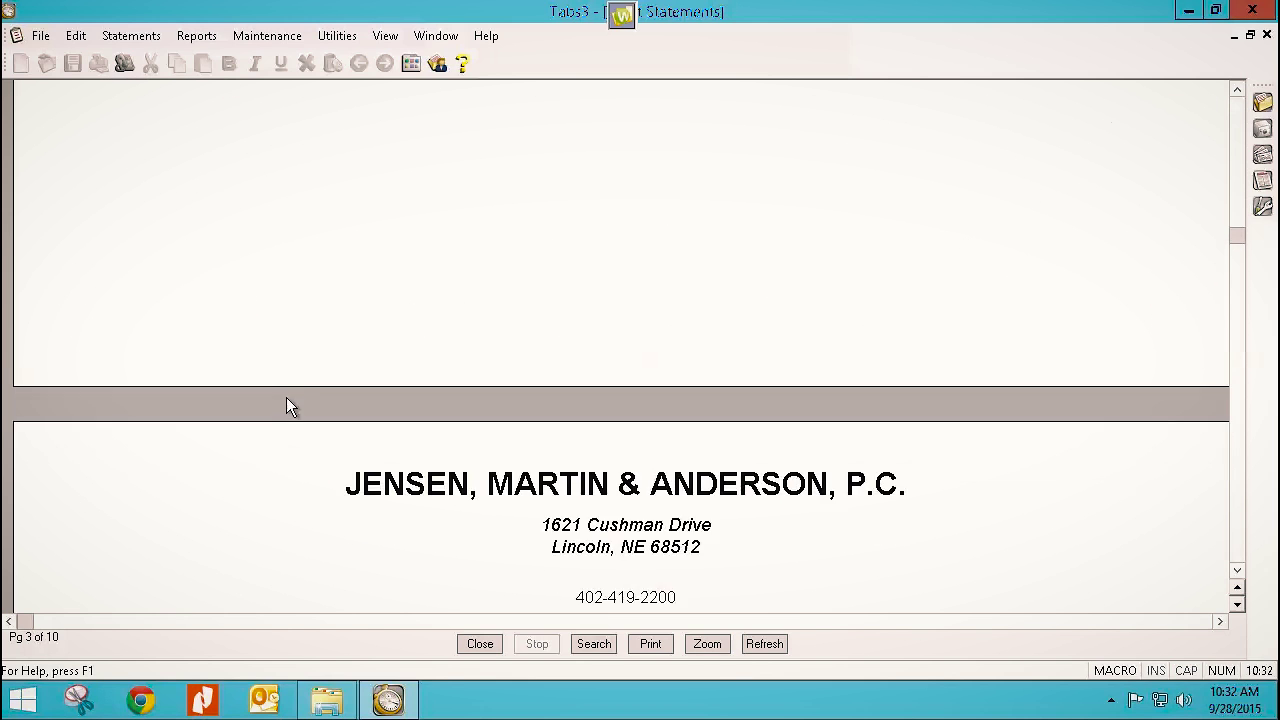
Review pages 4–9 for the 450.00 and 225.00 portions, then close the preview and Generate Statements.
{"action": "scroll", "coordinate": [290, 405], "scroll_direction": "down", "scroll_amount": 15}
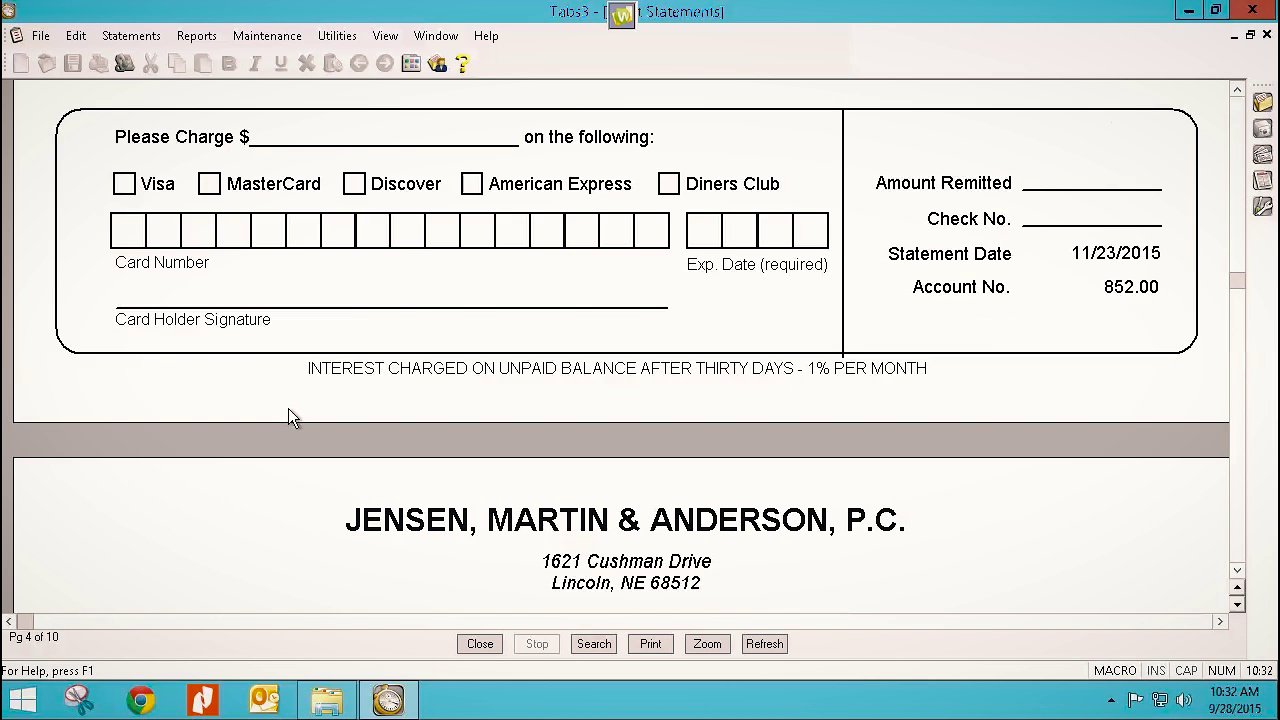
{"action": "scroll", "coordinate": [289, 410], "scroll_direction": "down", "scroll_amount": 5}
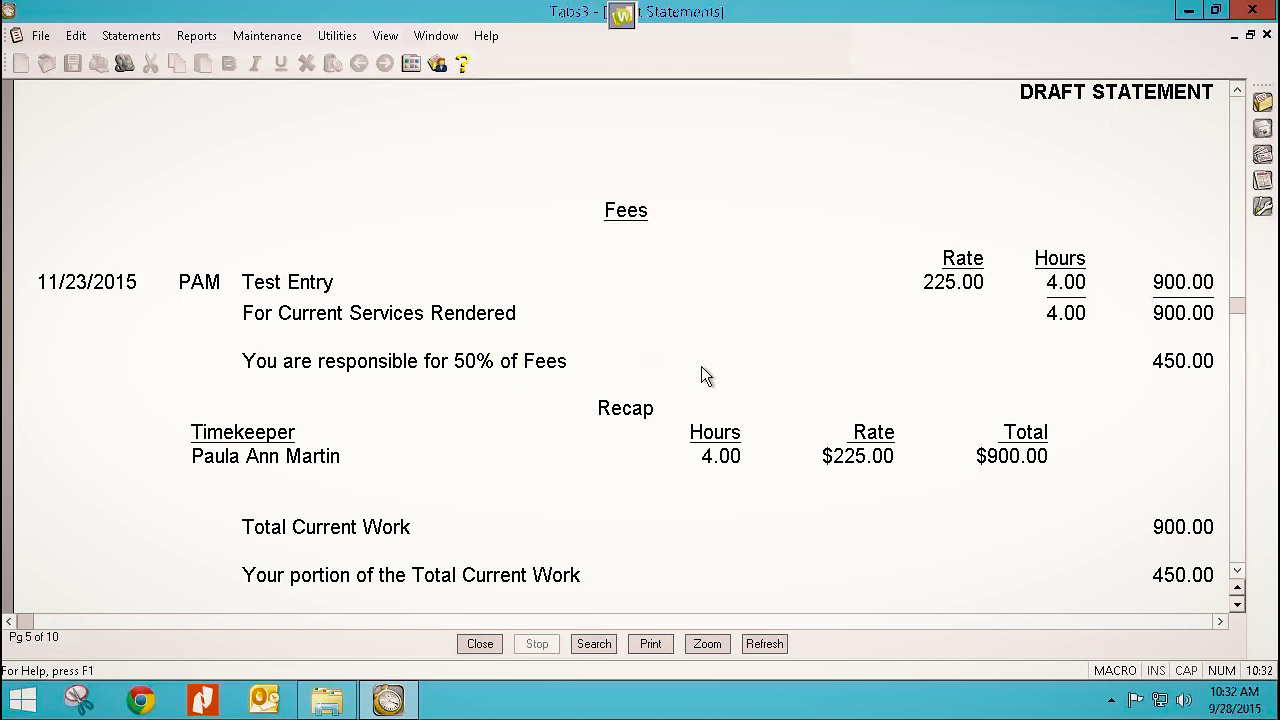
{"action": "scroll", "coordinate": [519, 495], "scroll_direction": "down", "scroll_amount": 8}
{"action": "scroll", "coordinate": [519, 495], "scroll_direction": "down", "scroll_amount": 20}
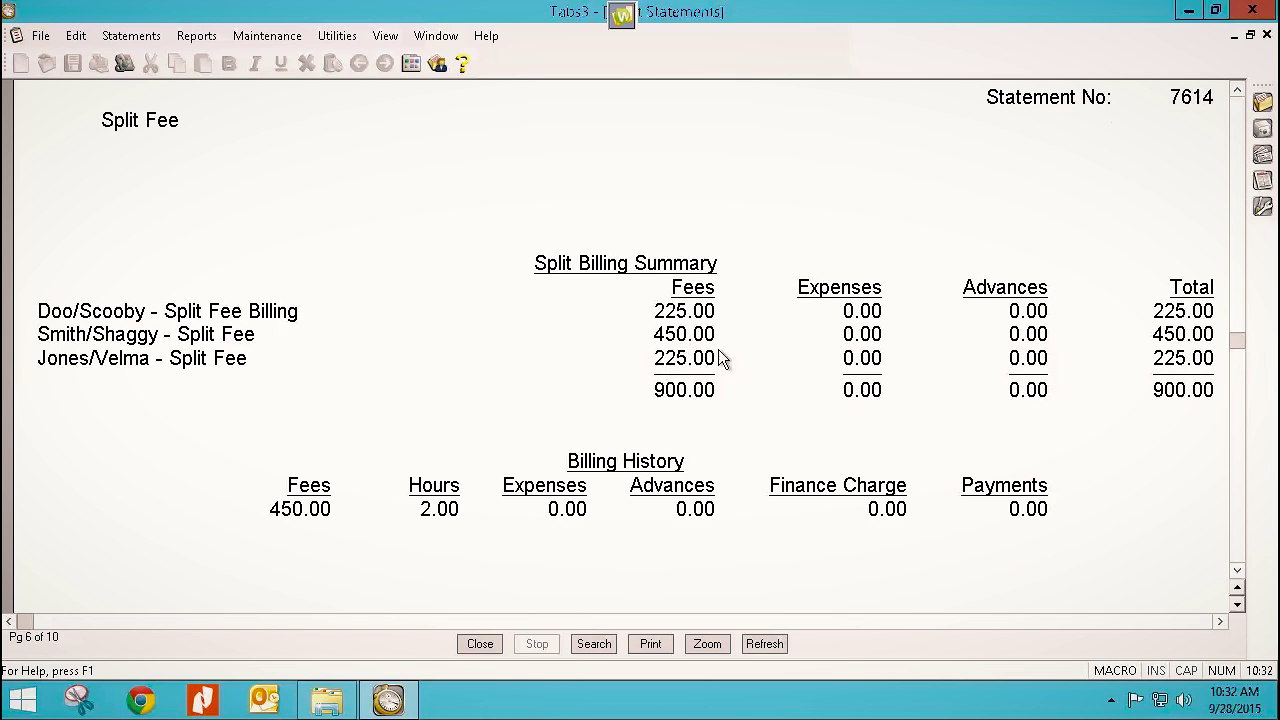
{"action": "scroll", "coordinate": [465, 470], "scroll_direction": "down", "scroll_amount": 20}
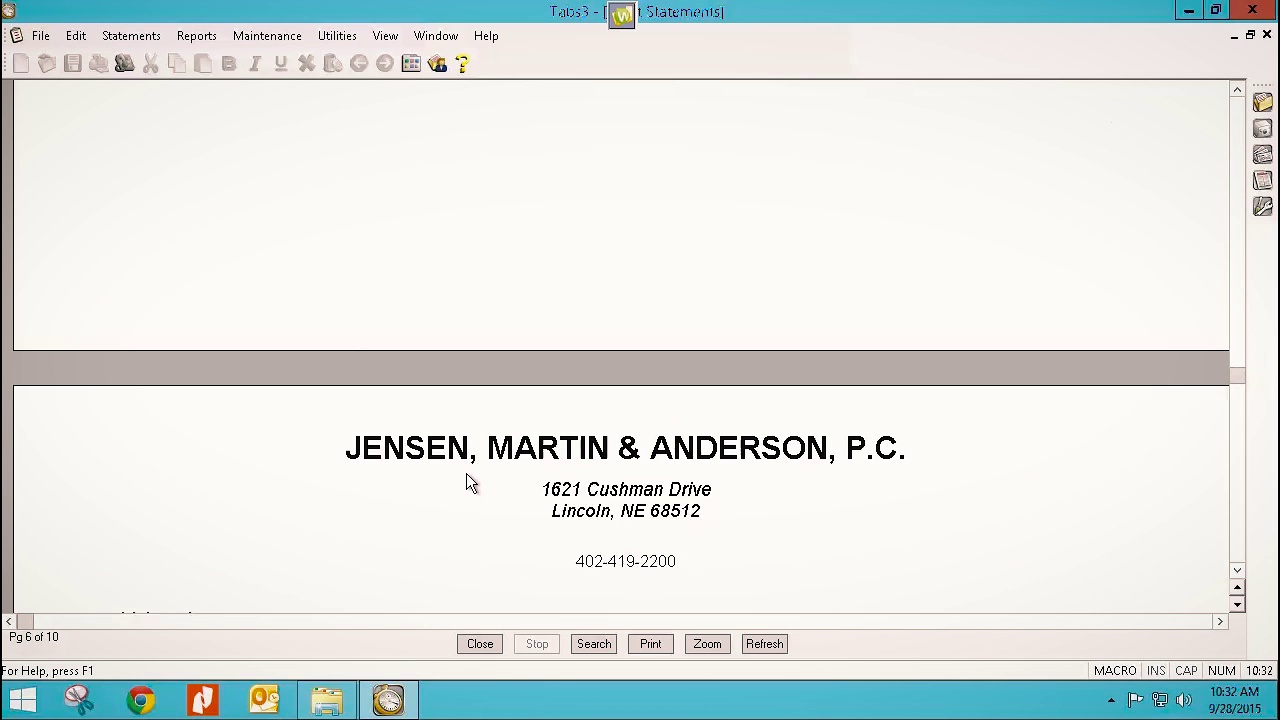
{"action": "scroll", "coordinate": [471, 479], "scroll_direction": "down", "scroll_amount": 20}
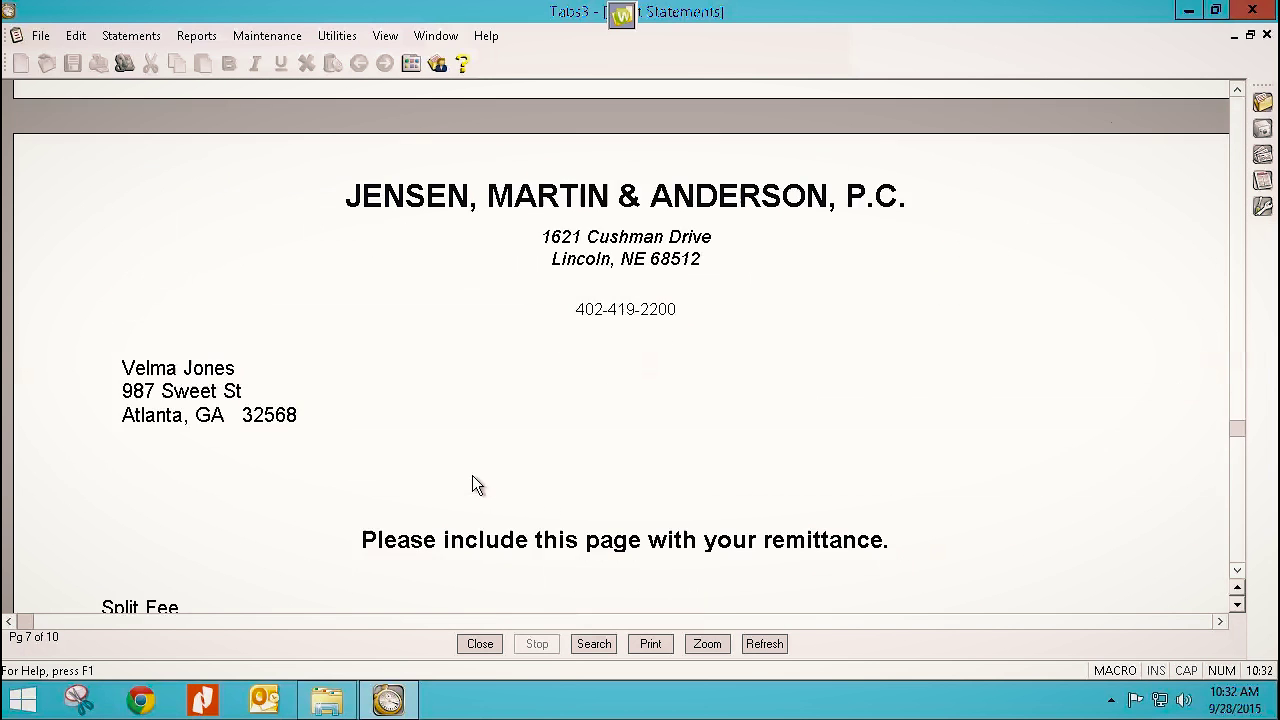
{"action": "scroll", "coordinate": [472, 478], "scroll_direction": "down", "scroll_amount": 6}
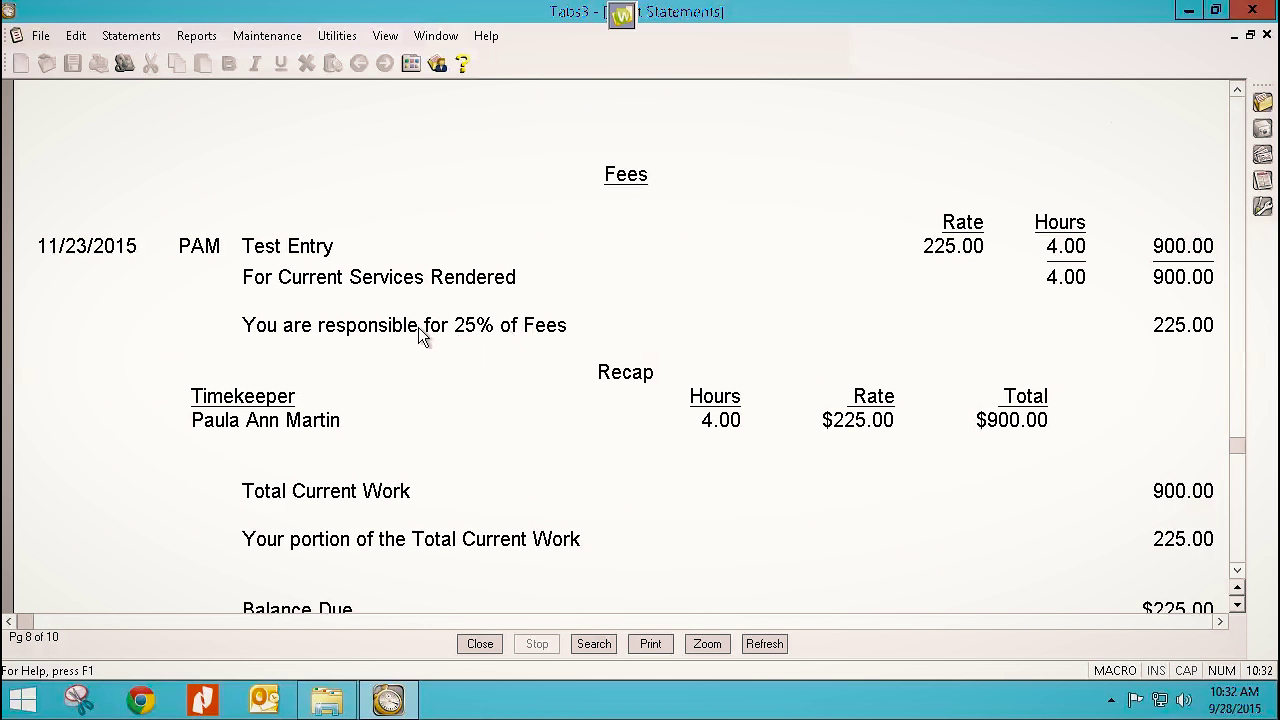
{"action": "scroll", "coordinate": [604, 484], "scroll_direction": "down", "scroll_amount": 20}
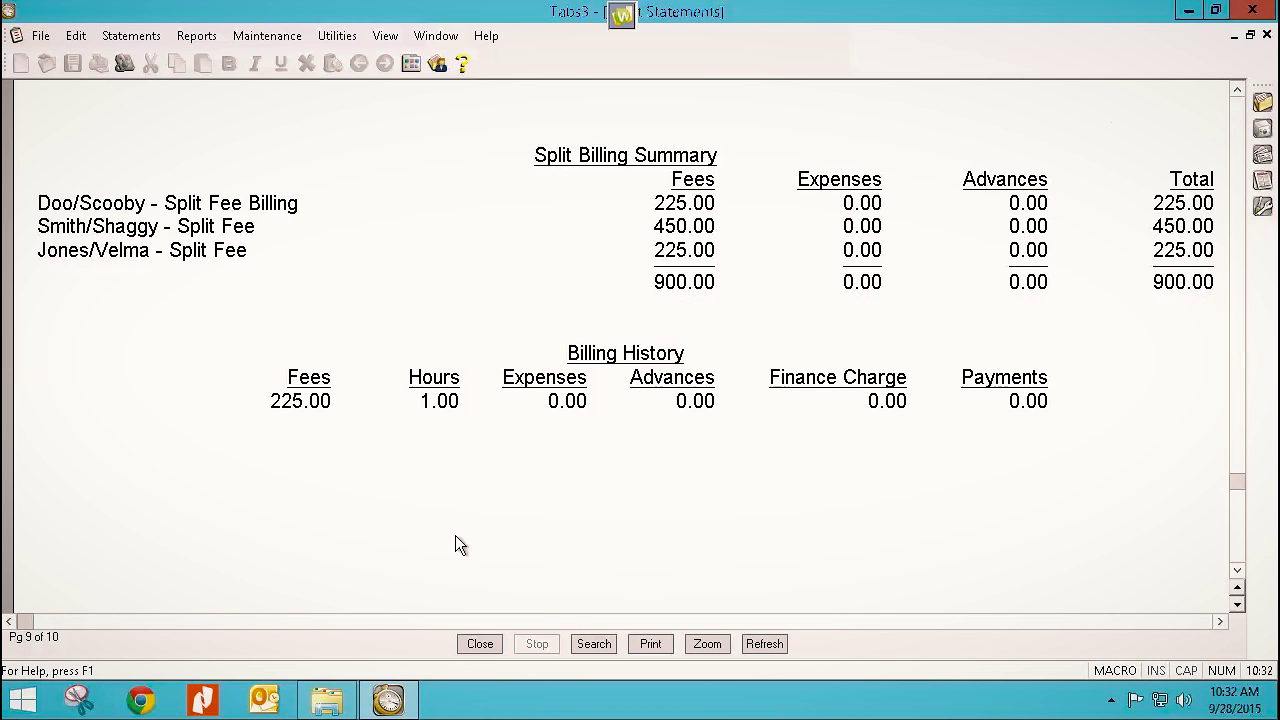
{"action": "left_click", "coordinate": [478, 644]}
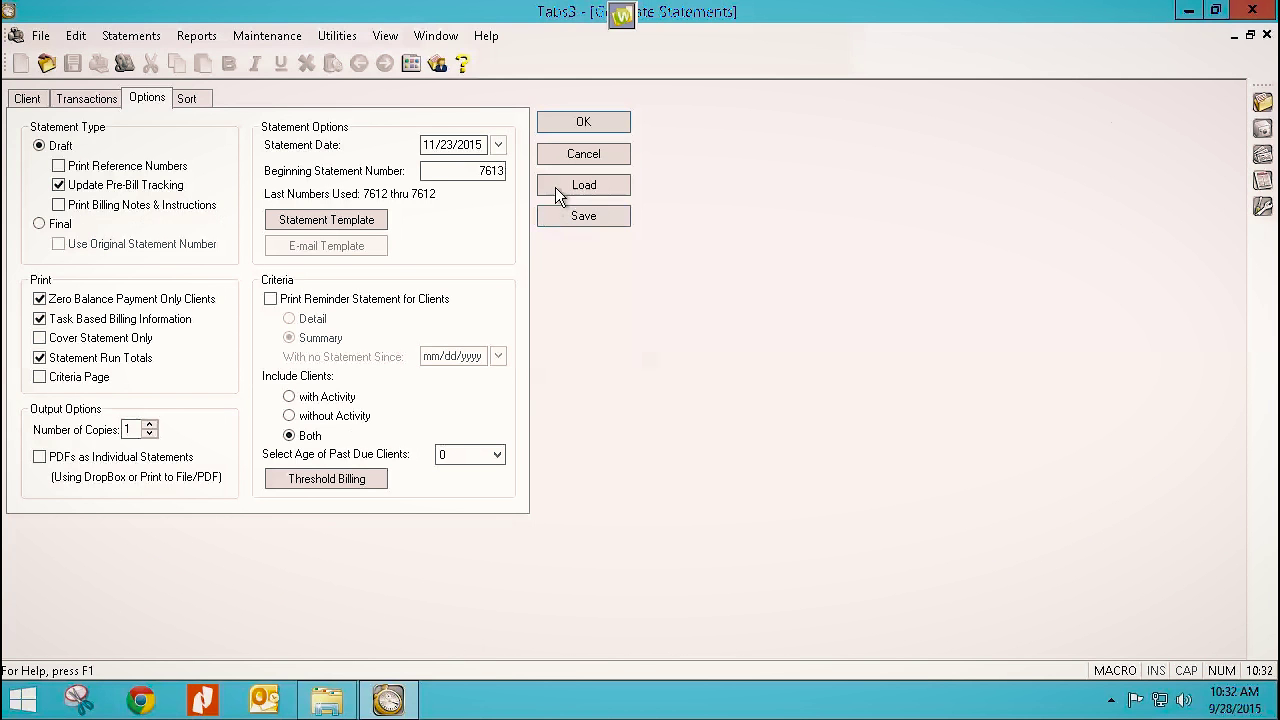
{"action": "left_click", "coordinate": [580, 157]}
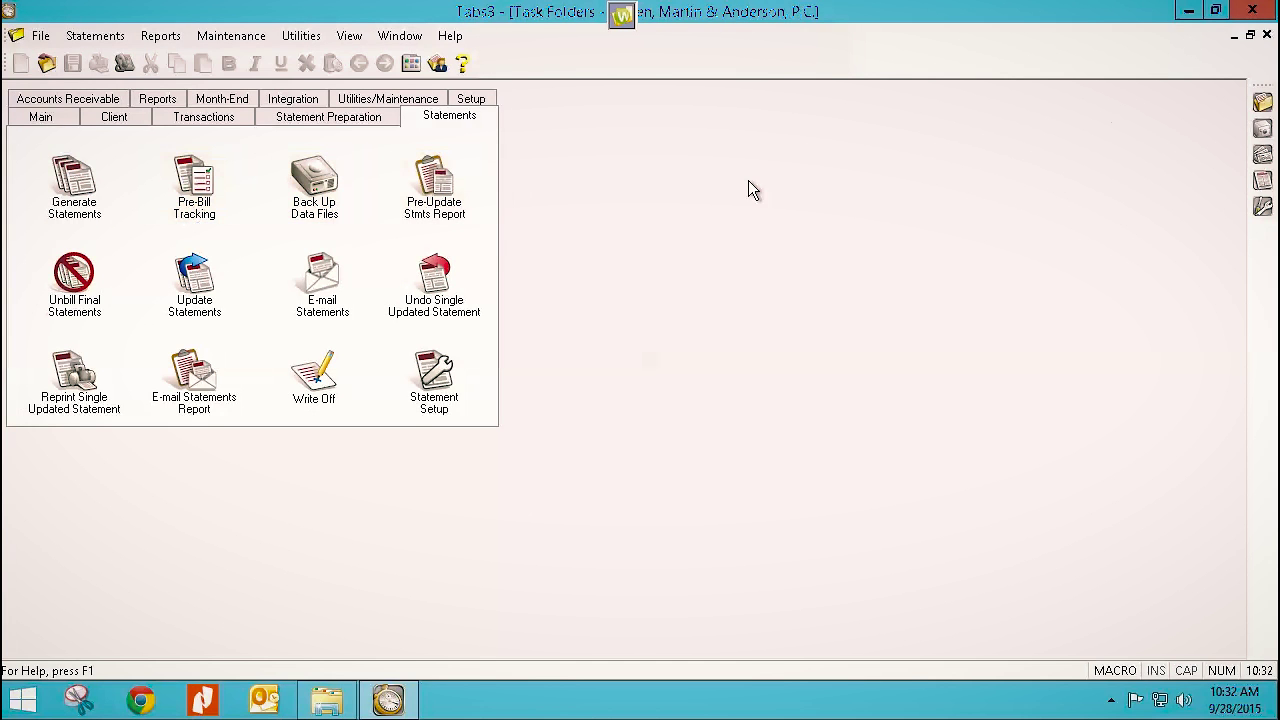